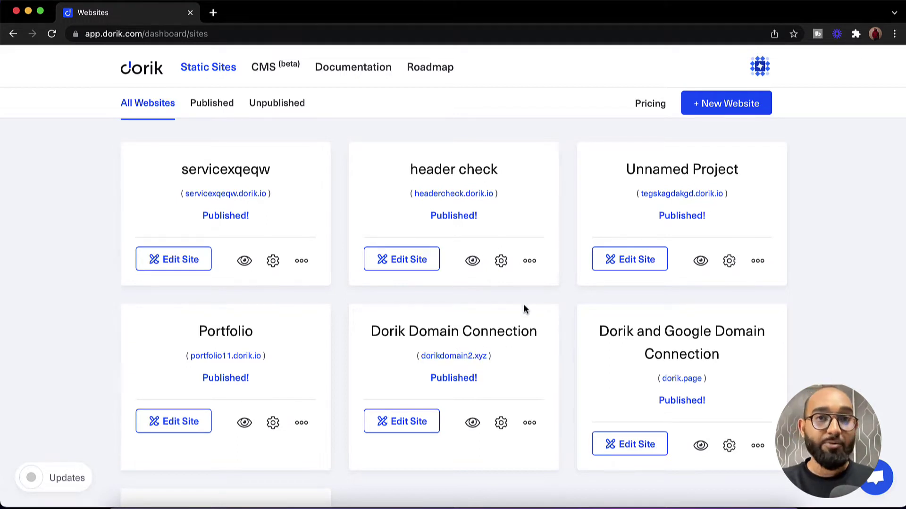
# Search Google for 'google analytics' and open the official Google Analytics site.
pyautogui.click(213, 13)
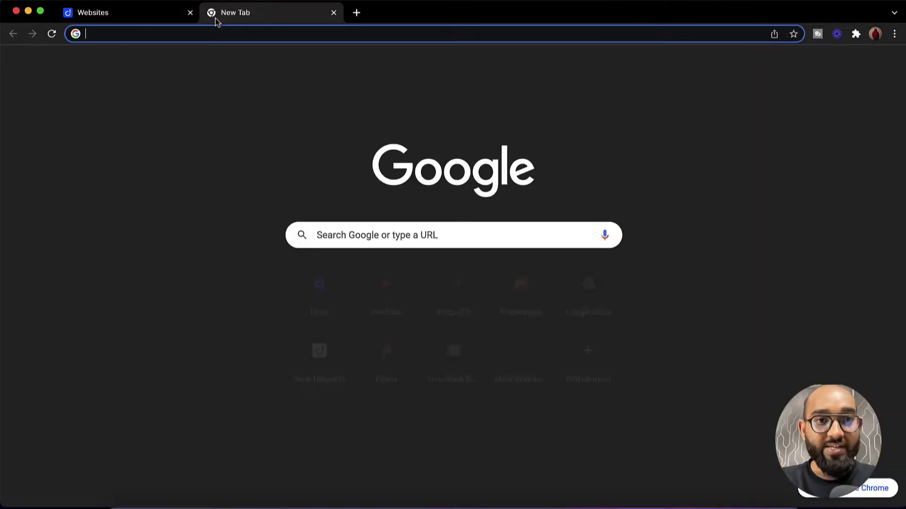
pyautogui.write('google a')
pyautogui.press('Return')
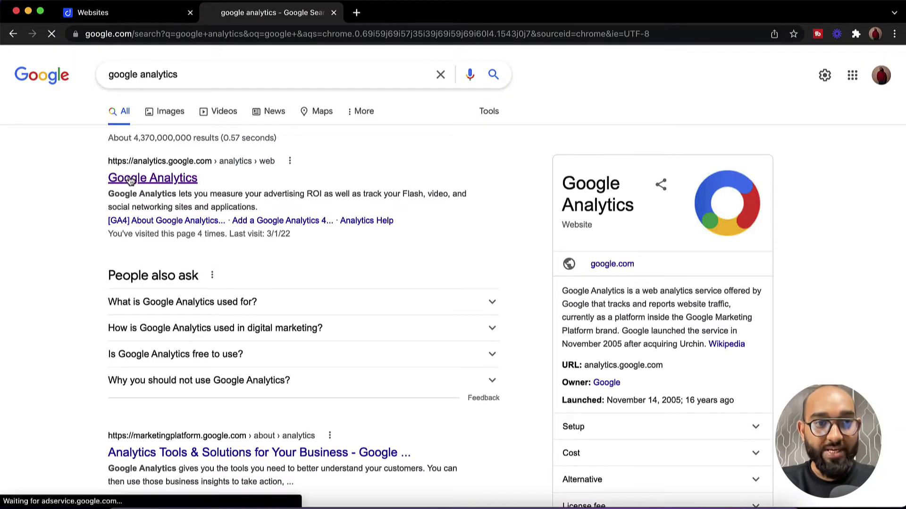
pyautogui.click(131, 179)
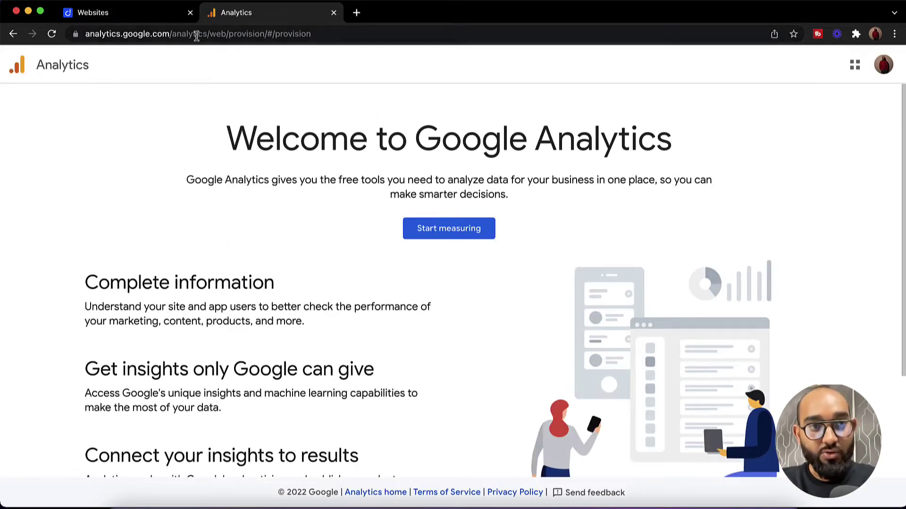
# Start measuring with account name 'DorikRafy', leaving Google products & services sharing unchecked.
pyautogui.click(426, 235)
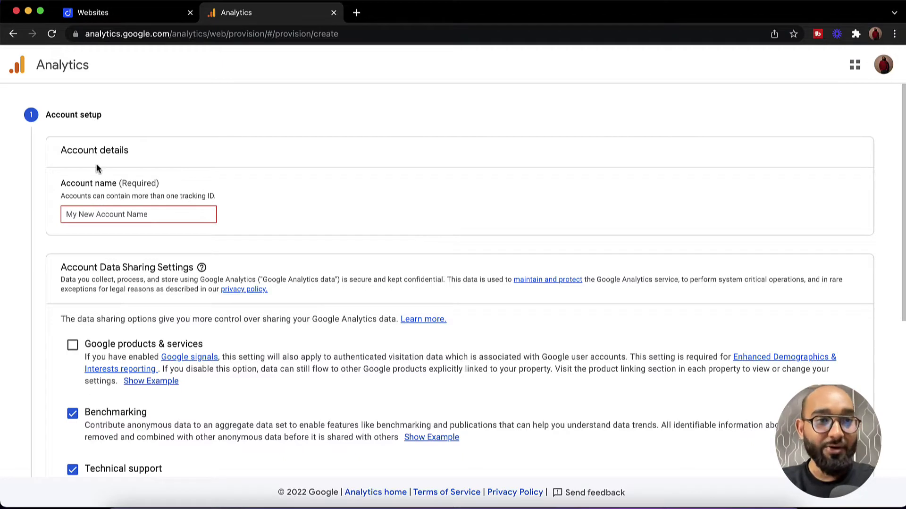
pyautogui.click(125, 208)
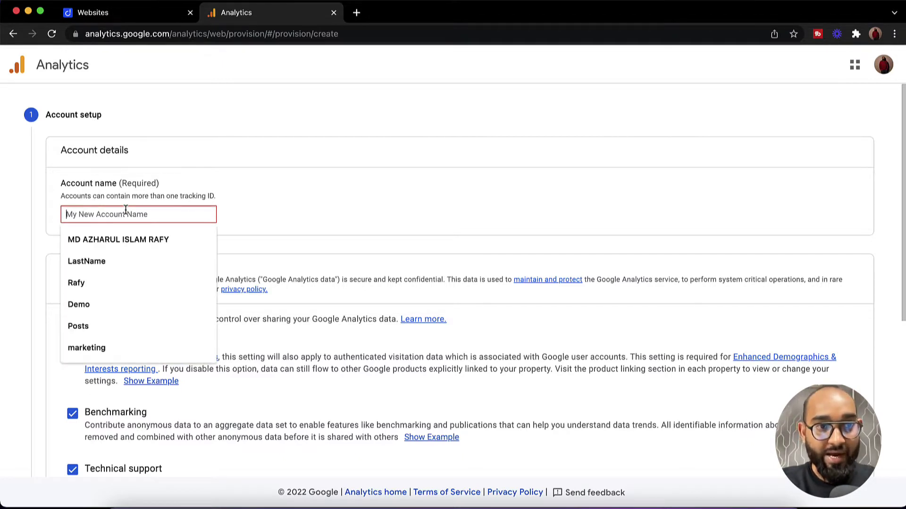
pyautogui.write('DorikRafy')
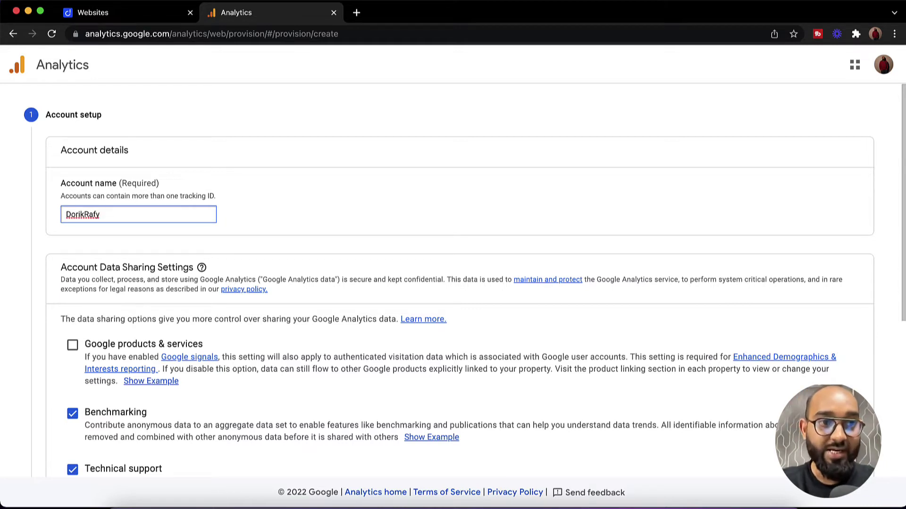
pyautogui.scroll(-5, 465, 279)
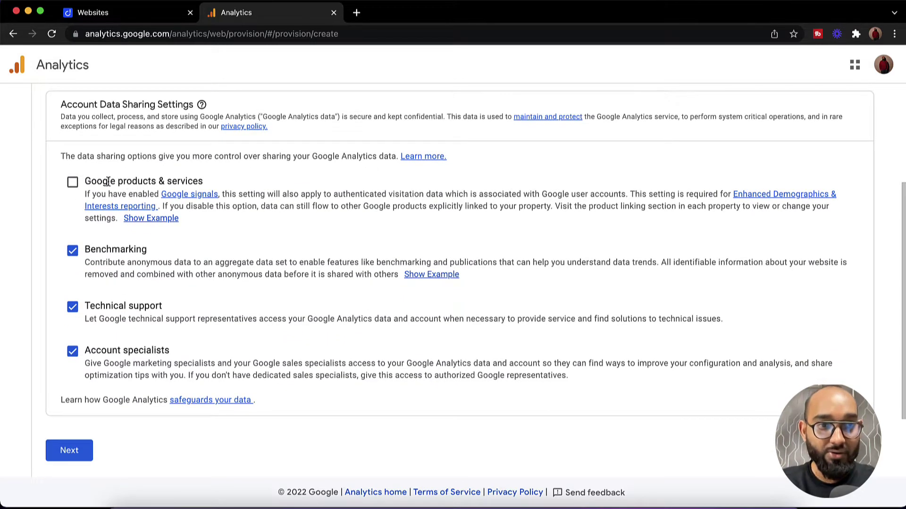
pyautogui.click(69, 190)
pyautogui.click(73, 188)
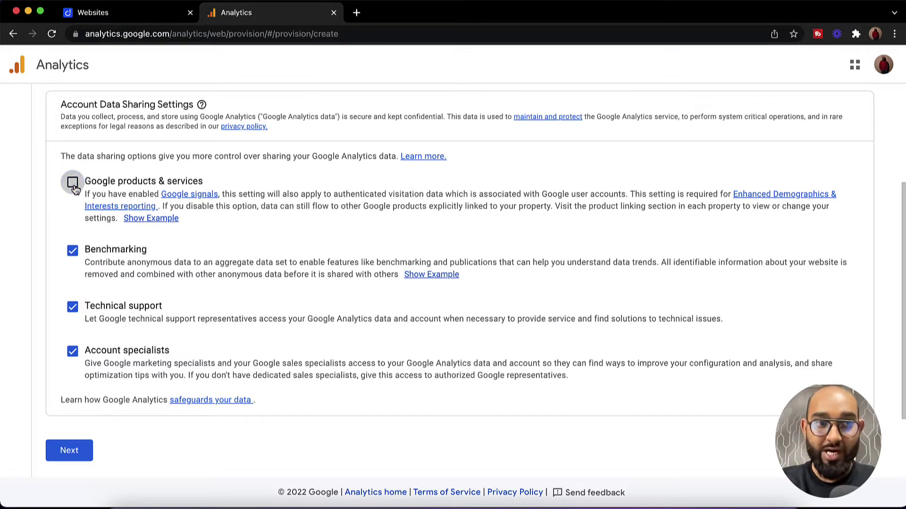
# Move to property setup and enter 'DorikRaf' as the property name.
pyautogui.click(70, 453)
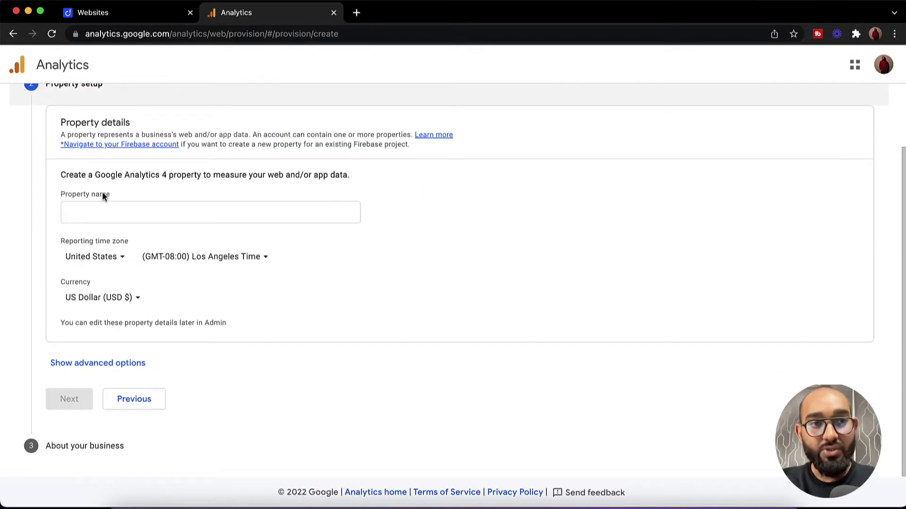
pyautogui.click(151, 215)
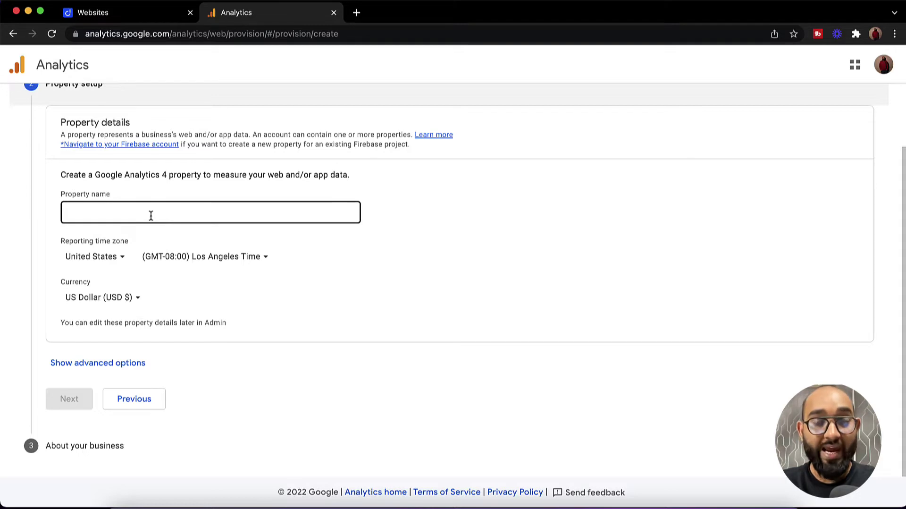
pyautogui.click(151, 215)
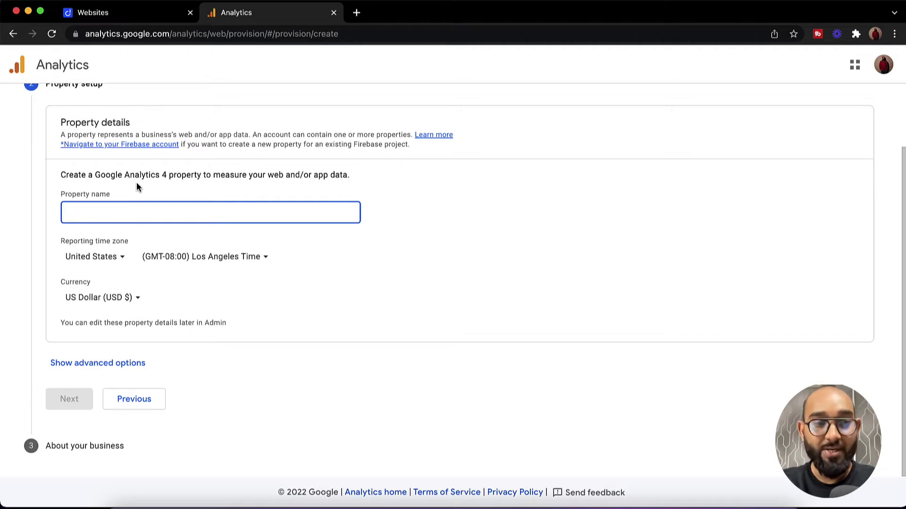
pyautogui.write('DorikRafy')
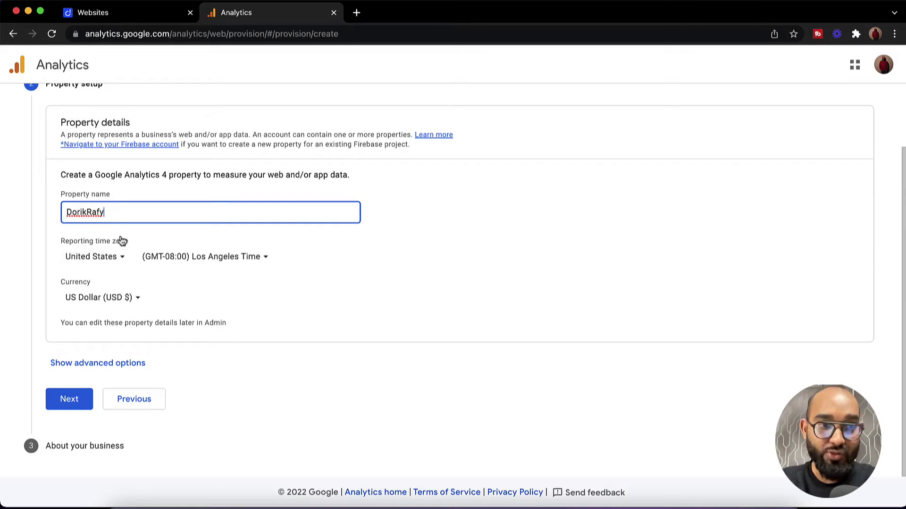
# Keep United States as the reporting time zone and US Dollar as the currency.
pyautogui.click(108, 263)
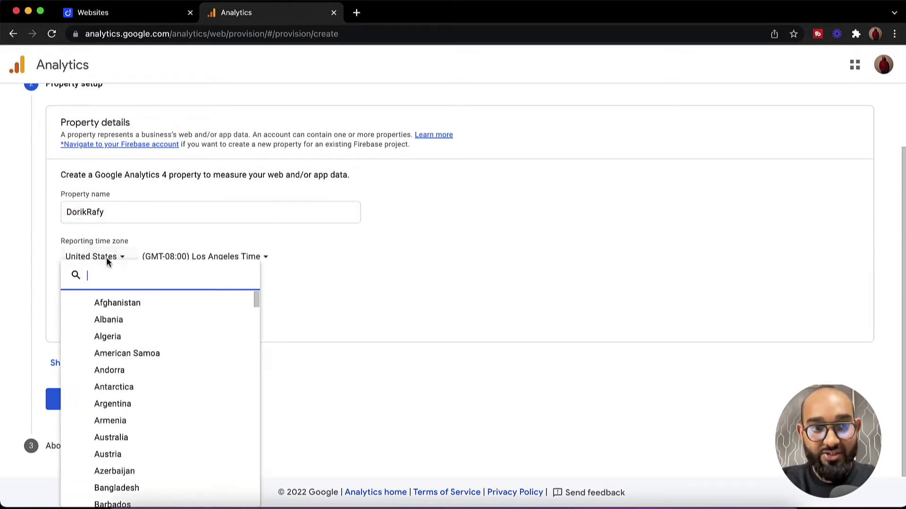
pyautogui.scroll(-2, 127, 389)
pyautogui.scroll(2, 128, 390)
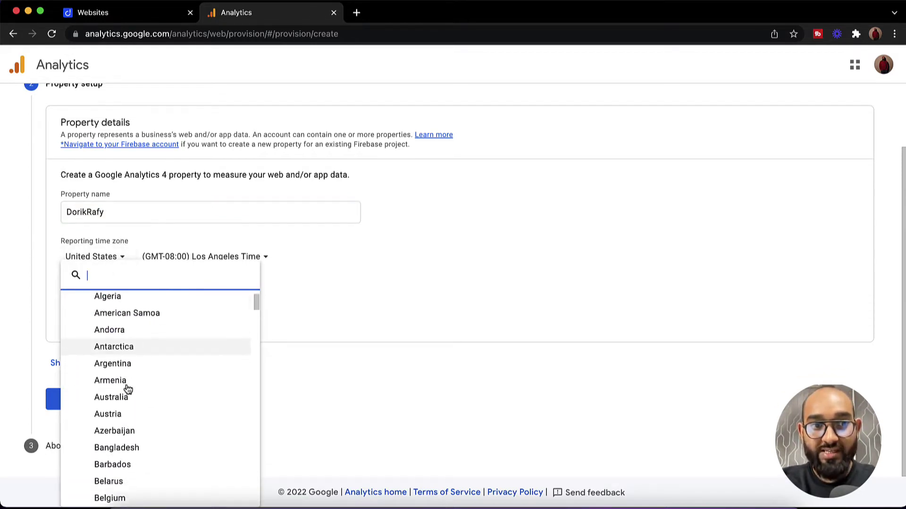
pyautogui.click(319, 282)
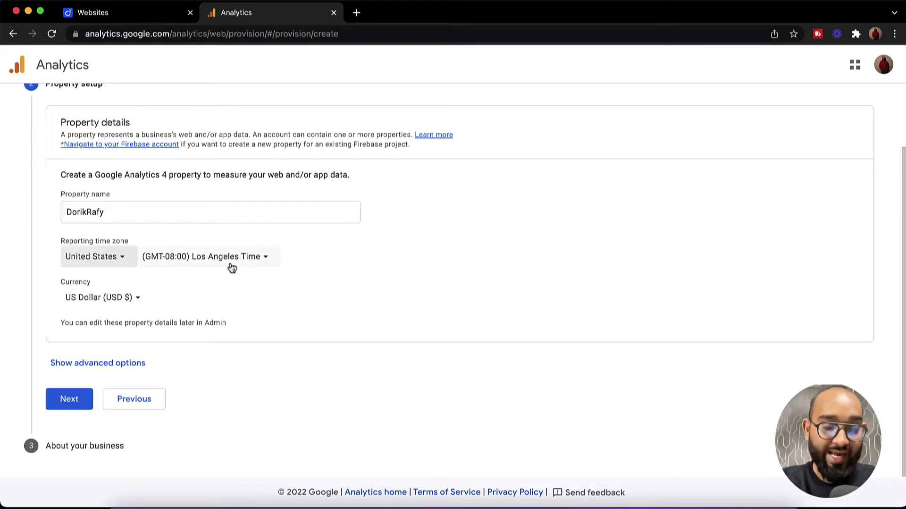
pyautogui.click(105, 301)
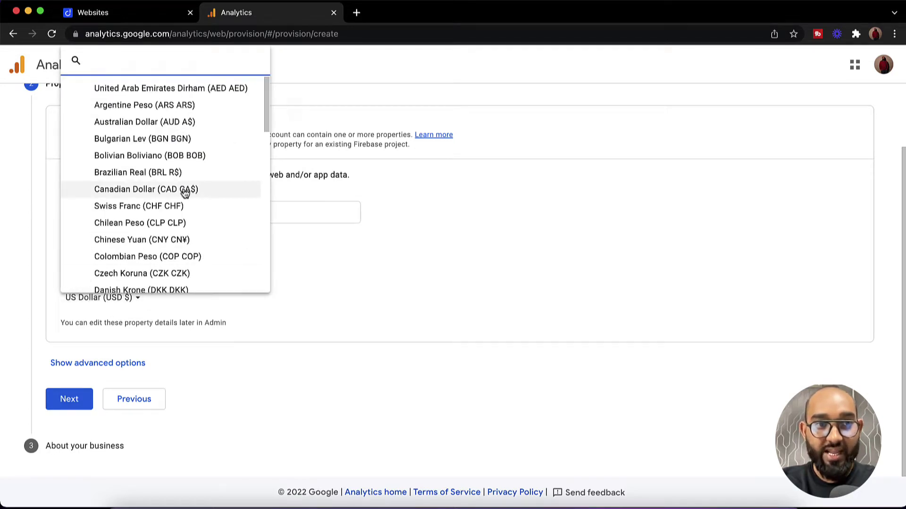
pyautogui.scroll(-5, 184, 193)
pyautogui.scroll(3, 184, 192)
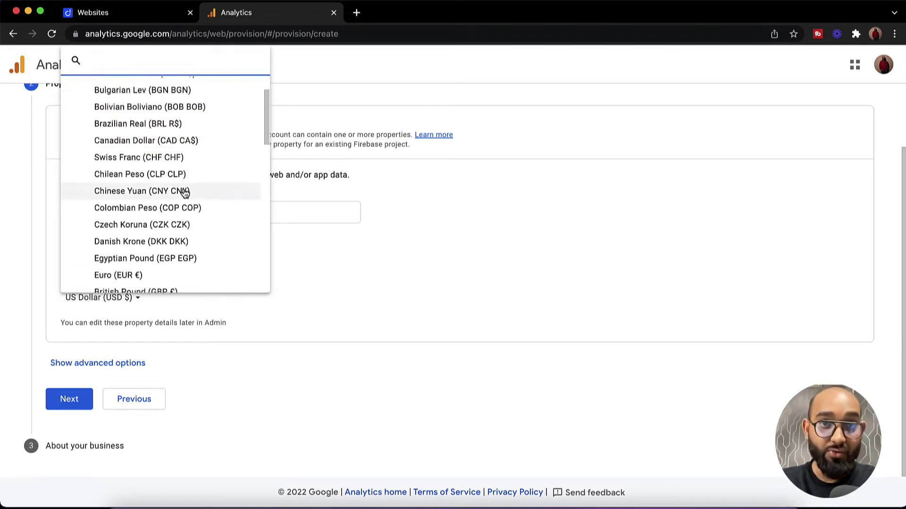
pyautogui.click(321, 282)
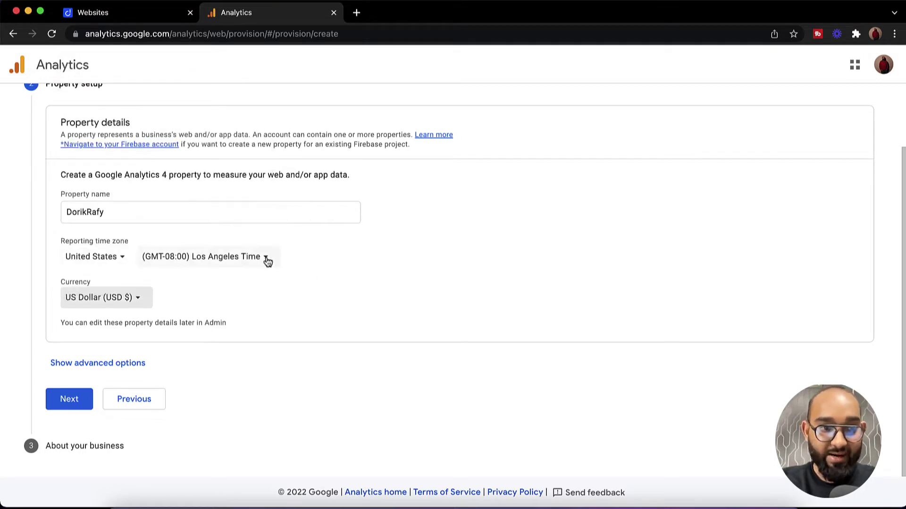
# Set business size to Small (1 to 10 employees) and industry category to Internet & Telecom.
pyautogui.click(67, 399)
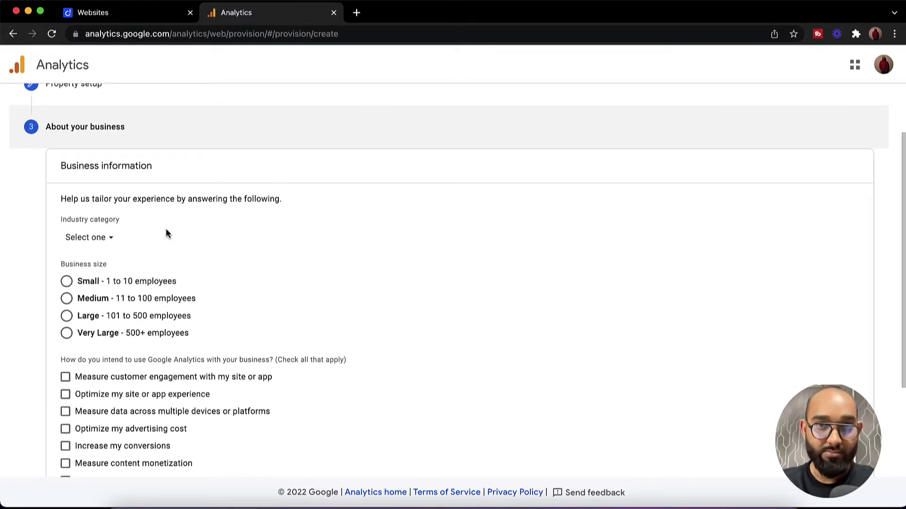
pyautogui.click(82, 286)
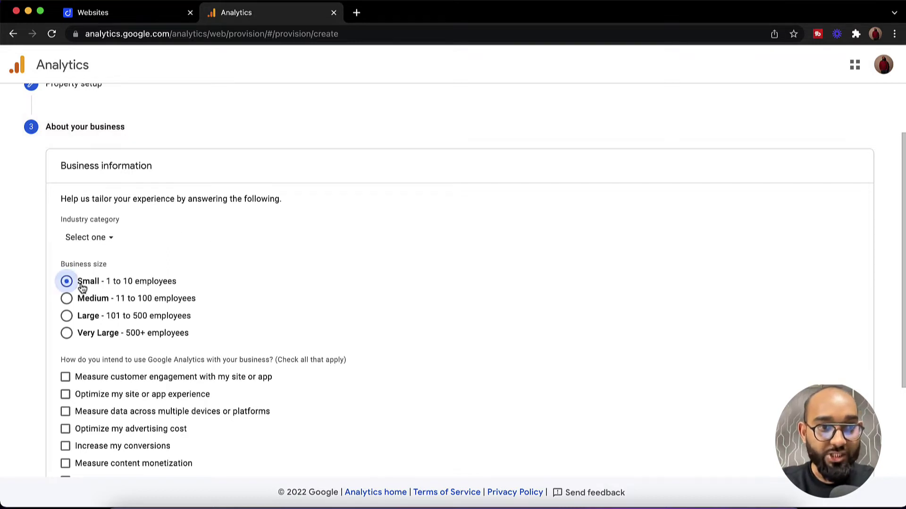
pyautogui.scroll(-5, 237, 271)
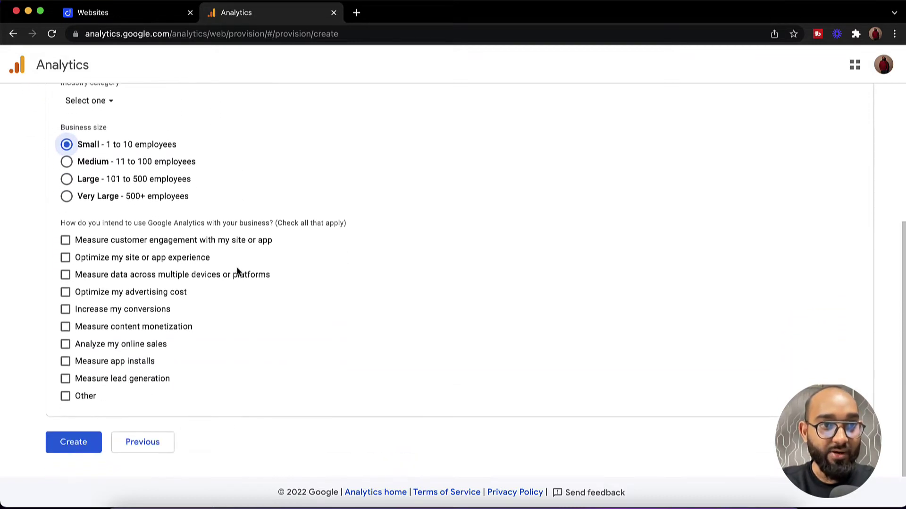
pyautogui.scroll(1, 237, 266)
pyautogui.click(81, 125)
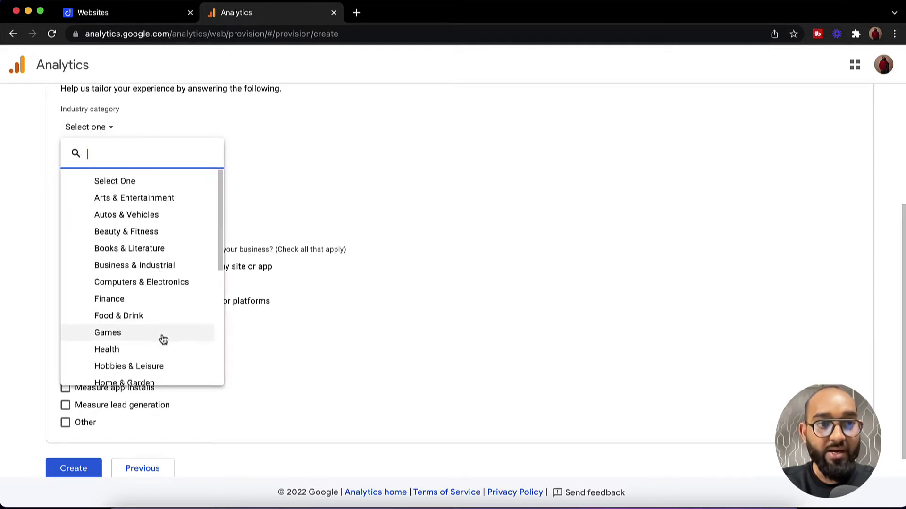
pyautogui.scroll(-3, 162, 345)
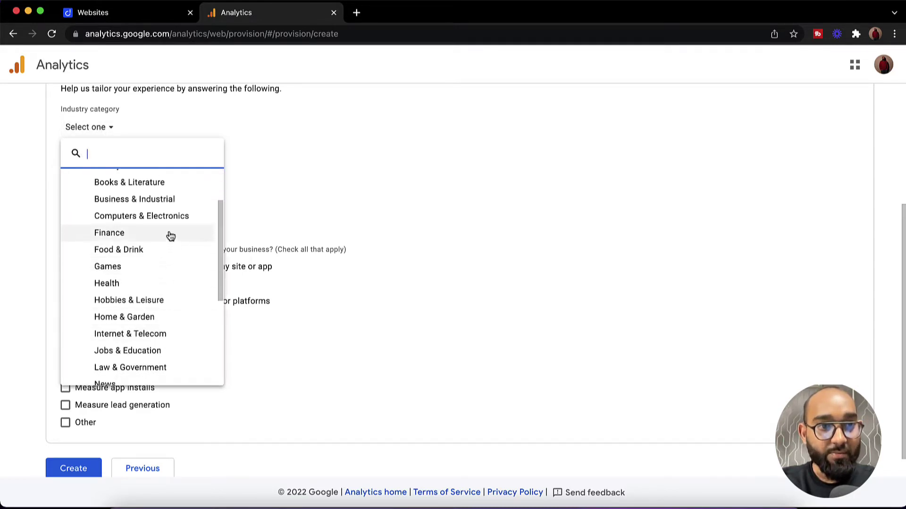
pyautogui.scroll(-3, 166, 319)
pyautogui.scroll(-5, 166, 320)
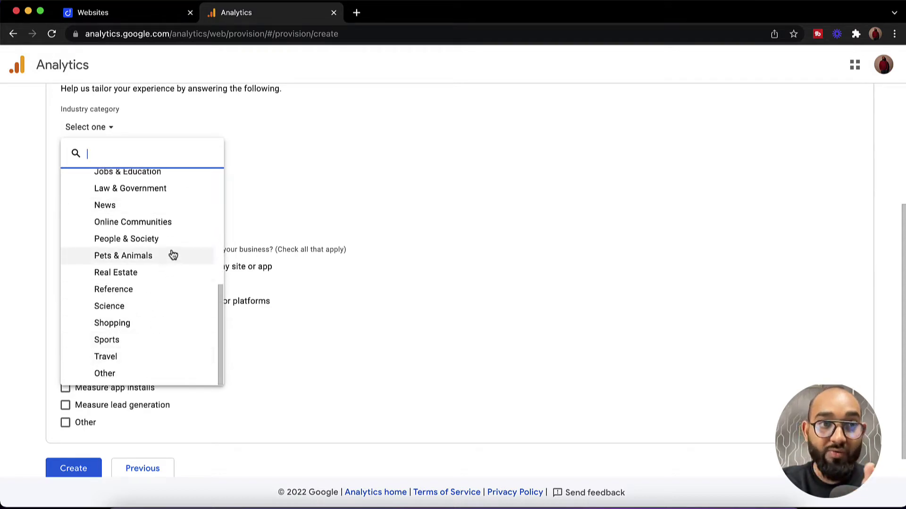
pyautogui.scroll(4, 170, 264)
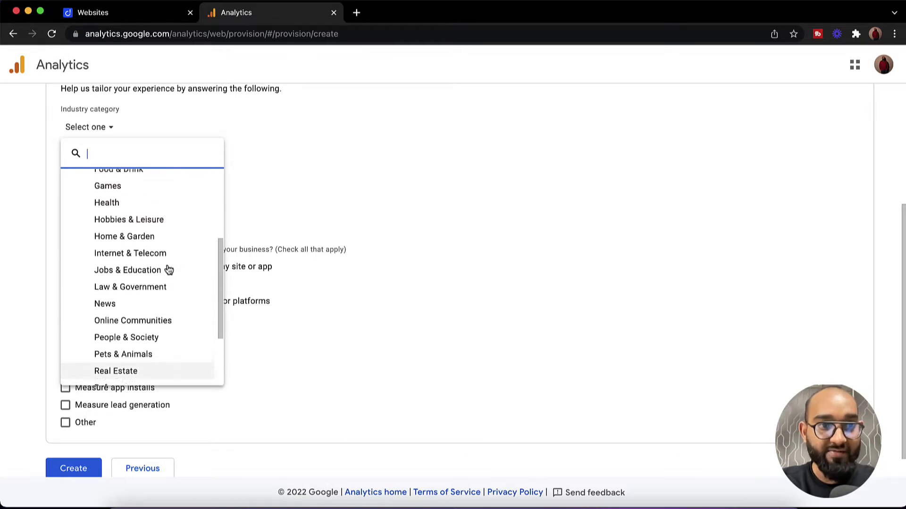
pyautogui.scroll(3, 169, 269)
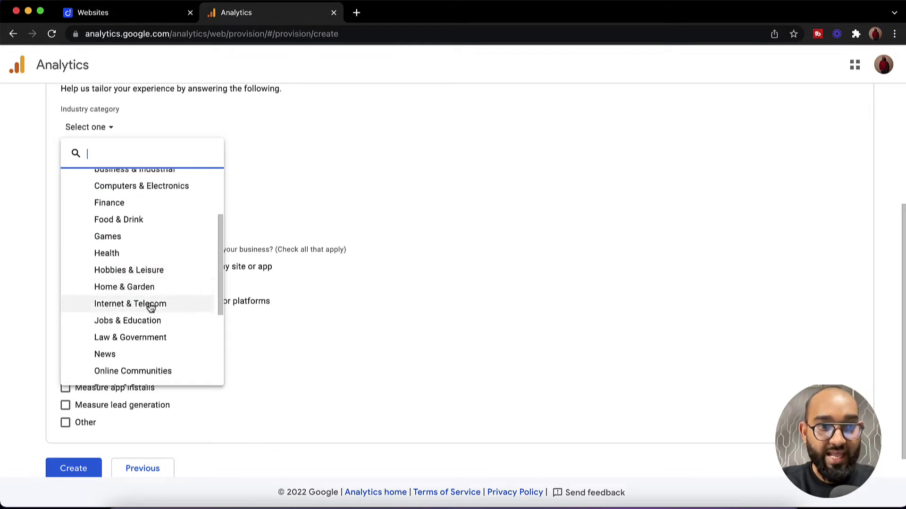
pyautogui.click(150, 307)
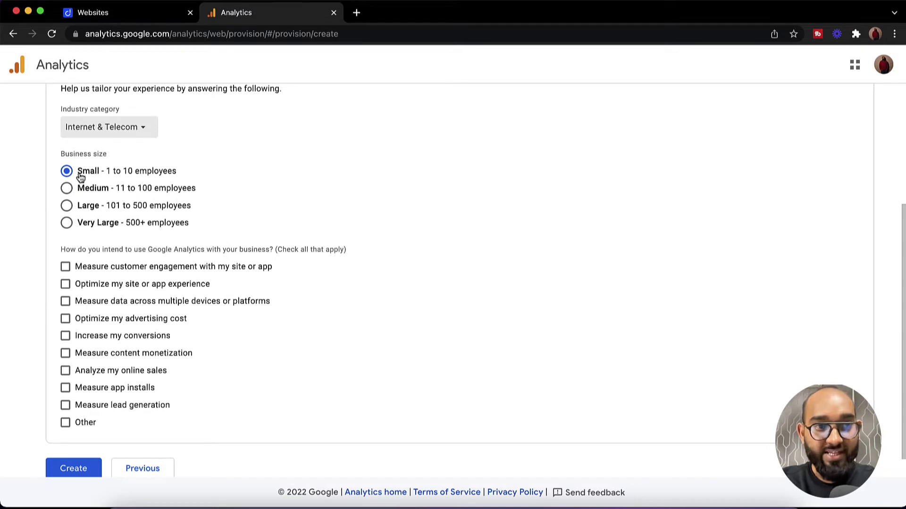
# Tick all nine usage goals except Other and create the account.
pyautogui.click(66, 267)
pyautogui.click(67, 286)
pyautogui.click(65, 301)
pyautogui.click(66, 318)
pyautogui.click(66, 353)
pyautogui.click(66, 336)
pyautogui.click(65, 370)
pyautogui.click(67, 388)
pyautogui.click(66, 405)
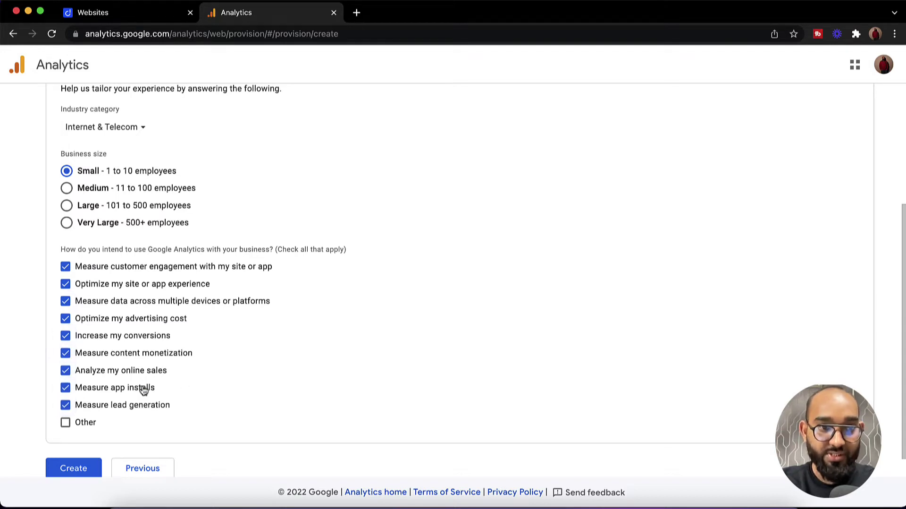
pyautogui.click(83, 469)
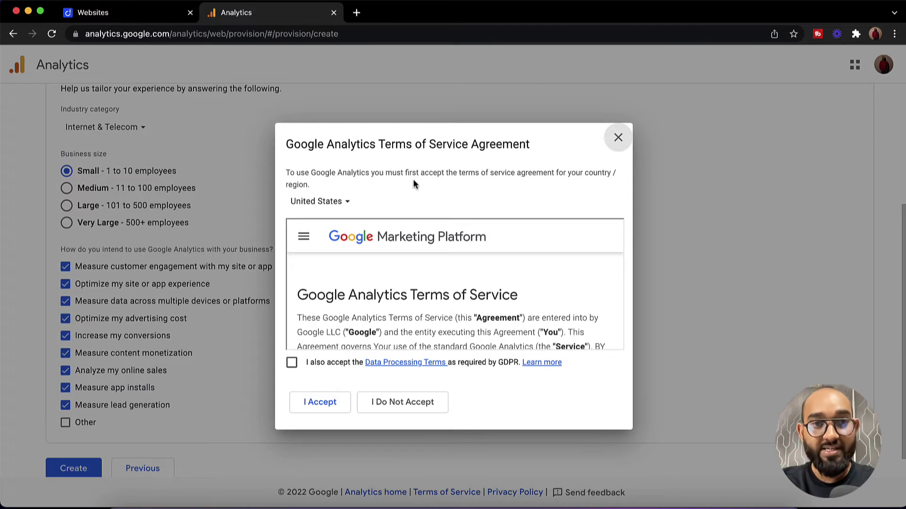
# Keep United States as the terms country, tick the GDPR Data Processing Terms, and accept.
pyautogui.click(336, 201)
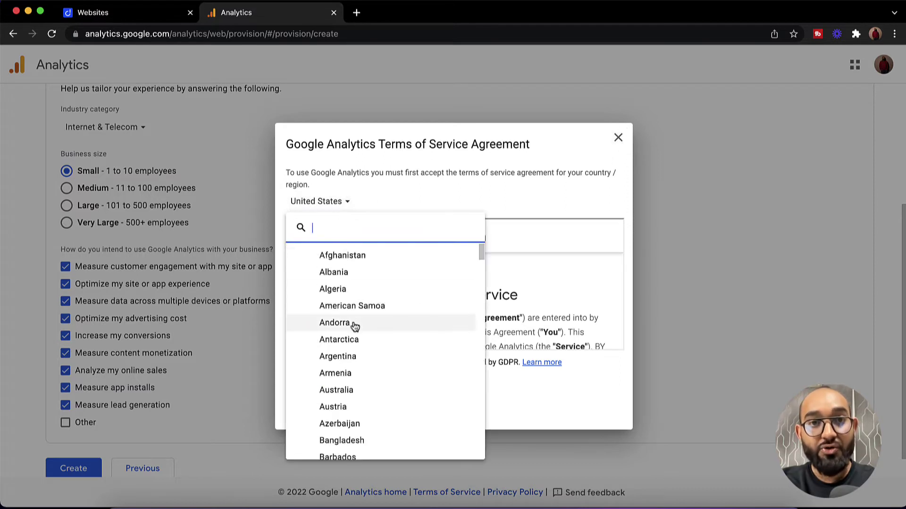
pyautogui.scroll(-3, 352, 324)
pyautogui.scroll(2, 354, 332)
pyautogui.click(481, 208)
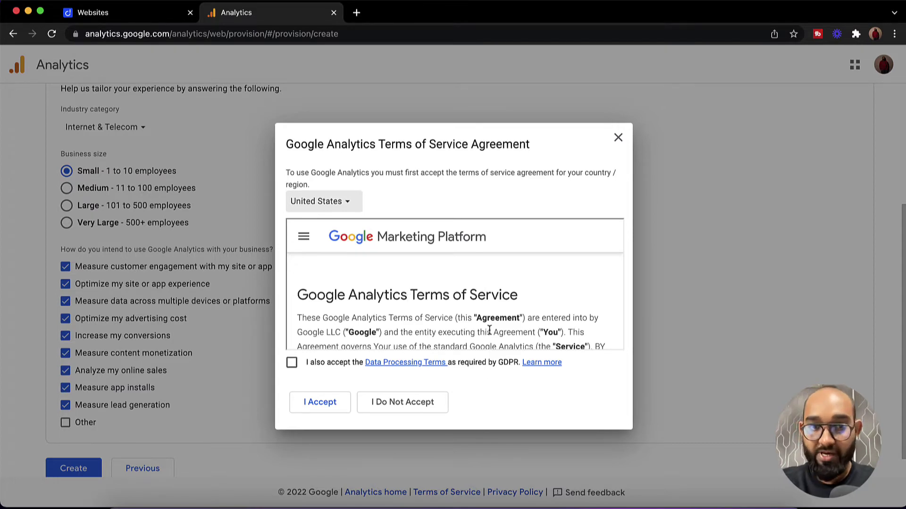
pyautogui.scroll(-10, 374, 321)
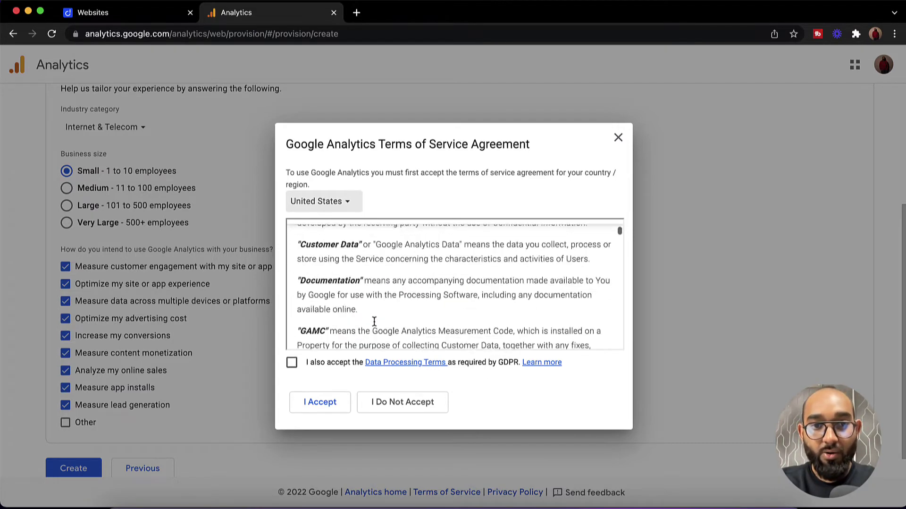
pyautogui.scroll(-5, 374, 321)
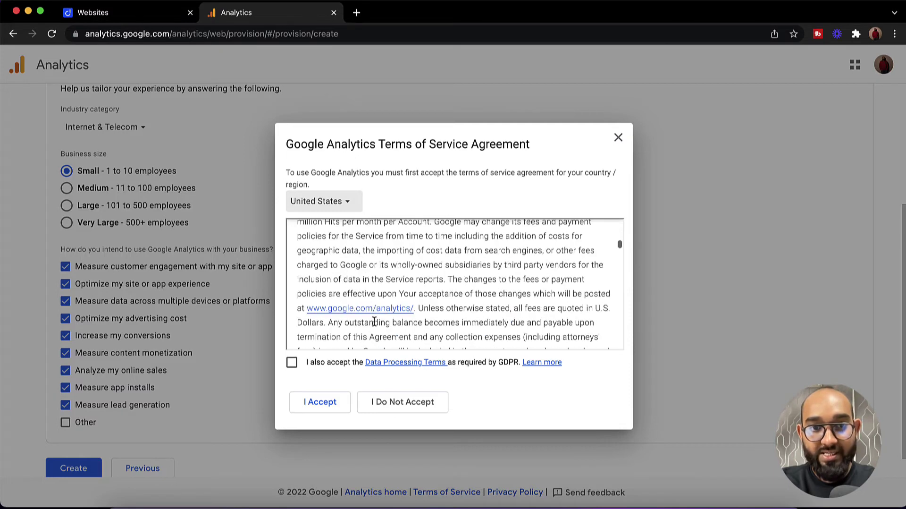
pyautogui.click(292, 363)
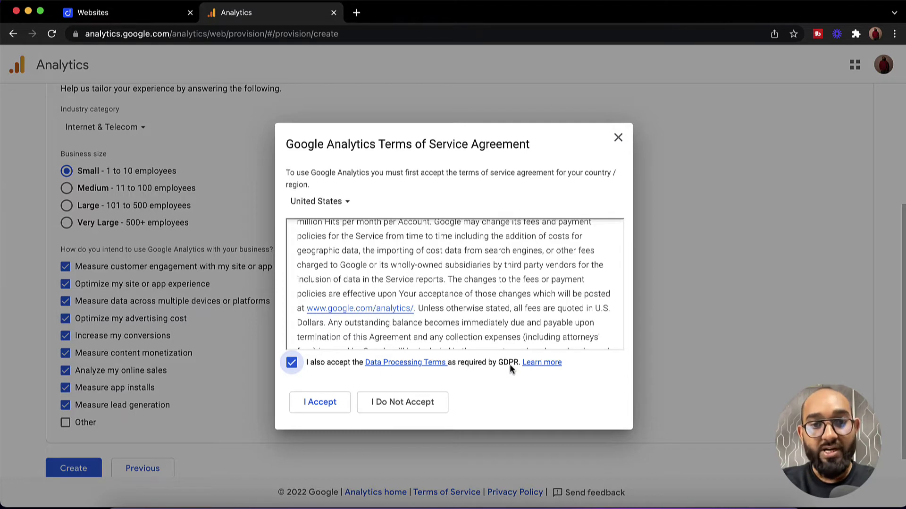
pyautogui.click(320, 402)
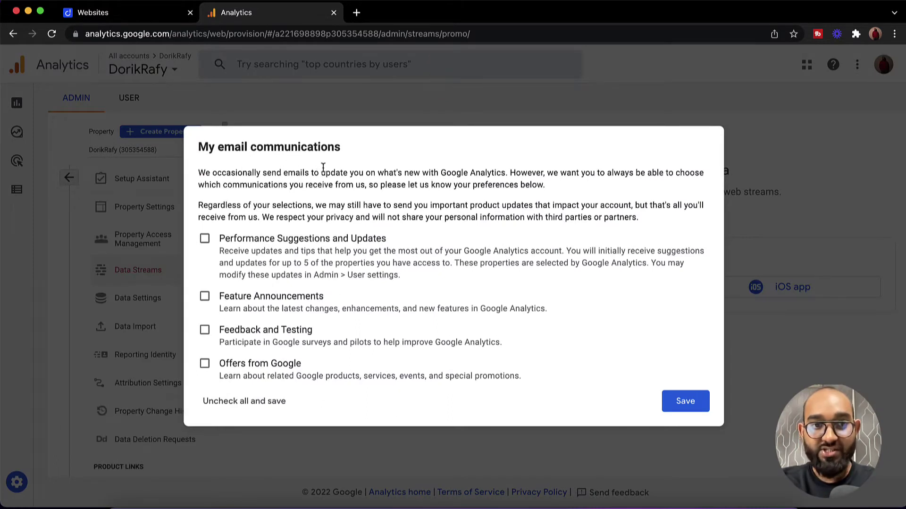
# Save the email preferences with no subscriptions ticked.
pyautogui.click(238, 407)
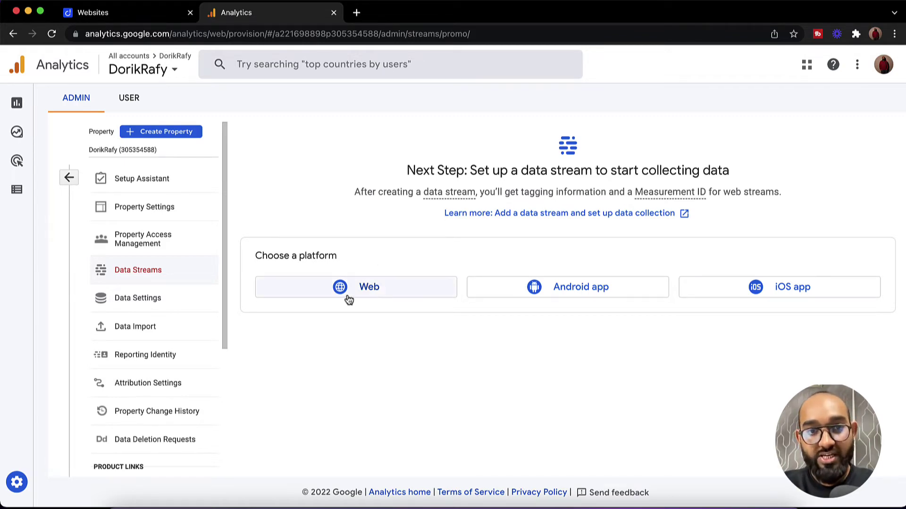
# Choose Web as the stream platform, then open live dorikdomain2.xyz from Dorik and select its URL.
pyautogui.click(354, 292)
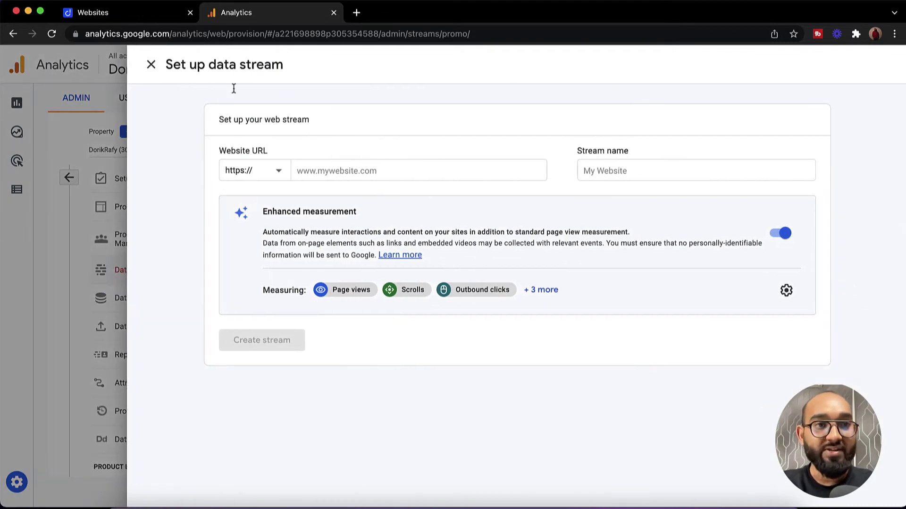
pyautogui.click(156, 19)
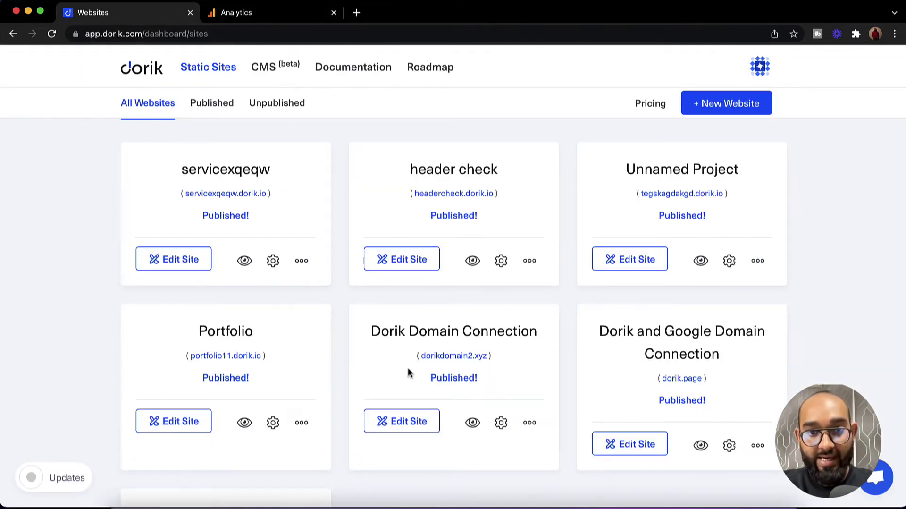
pyautogui.click(440, 356)
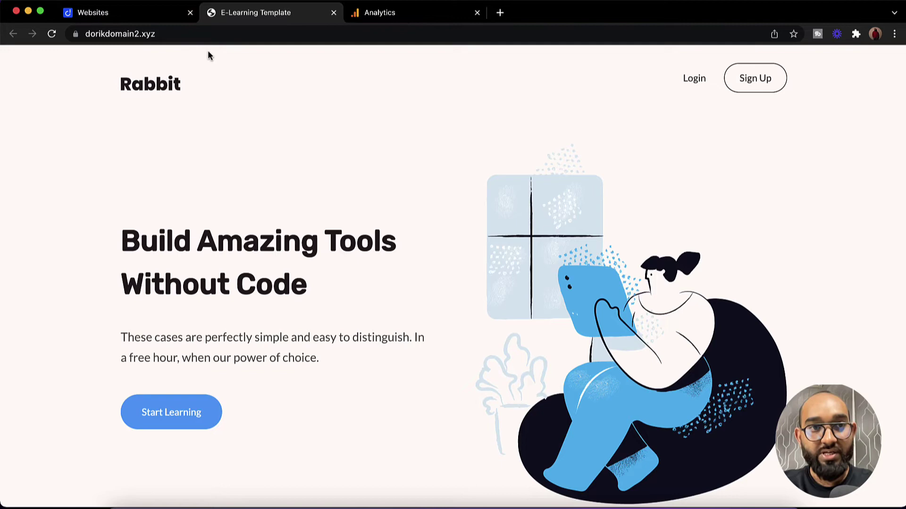
pyautogui.click(212, 41)
pyautogui.press('super+c')
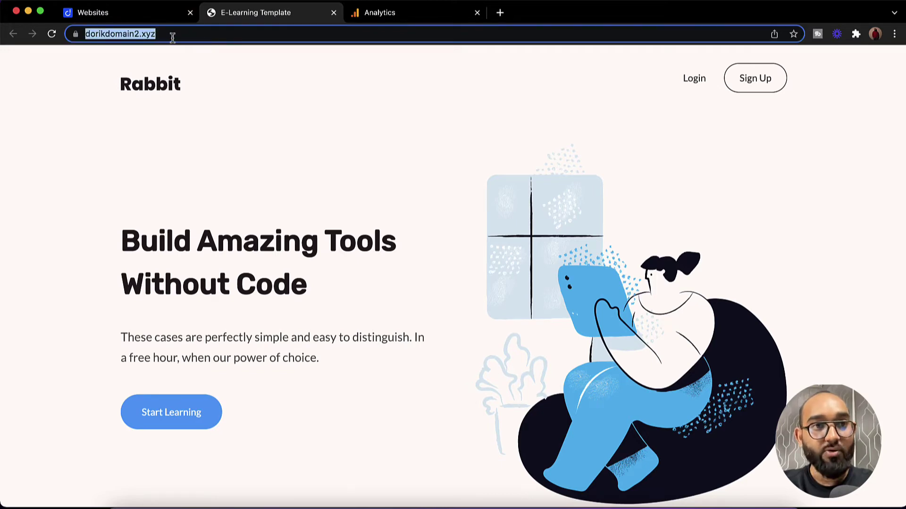
pyautogui.click(395, 13)
pyautogui.click(385, 161)
pyautogui.press('super+v')
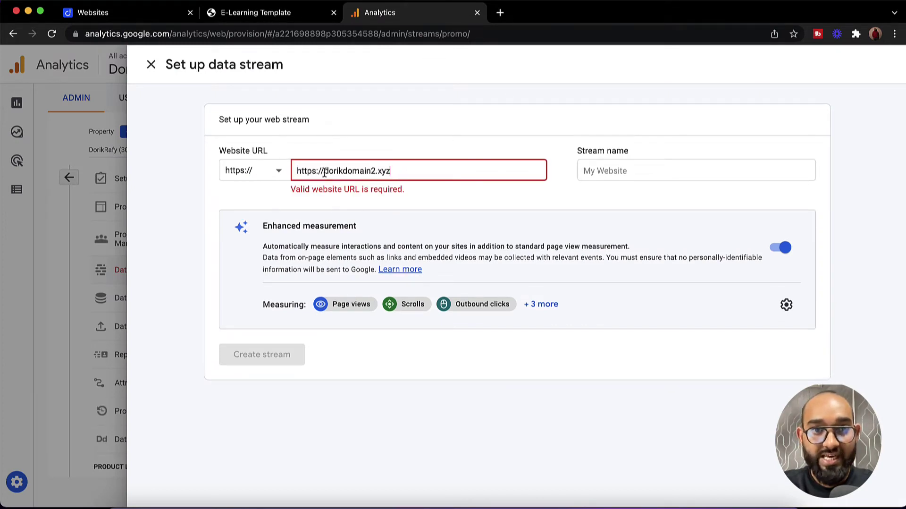
pyautogui.moveTo(322, 172); pyautogui.dragTo(298, 174)
pyautogui.press('BackSpace')
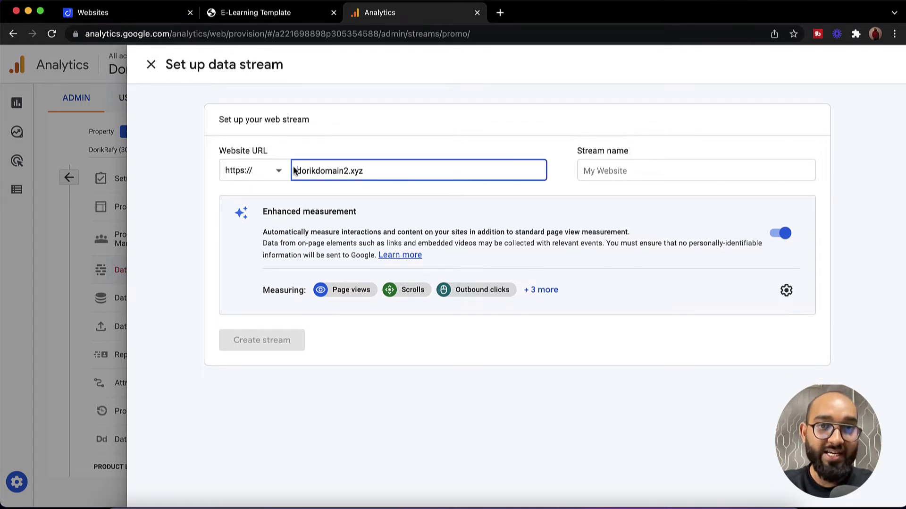
pyautogui.click(610, 169)
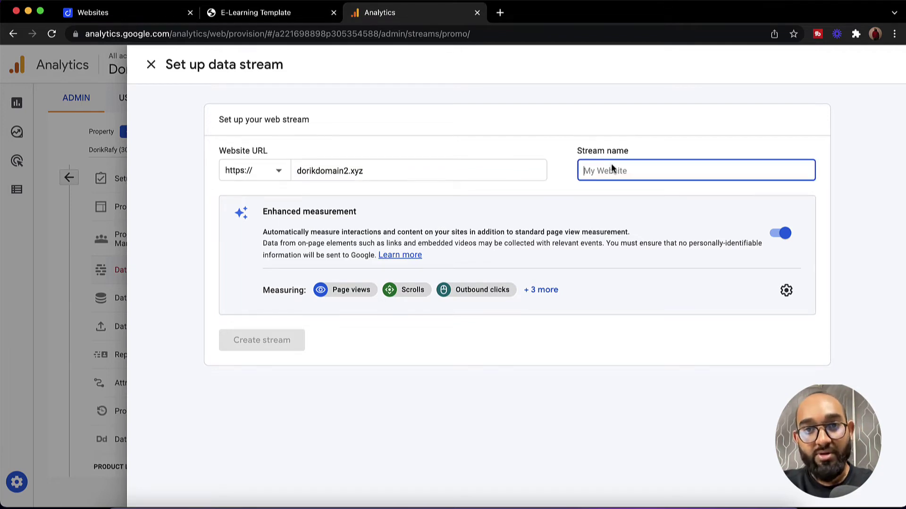
pyautogui.write('DorikRafy')
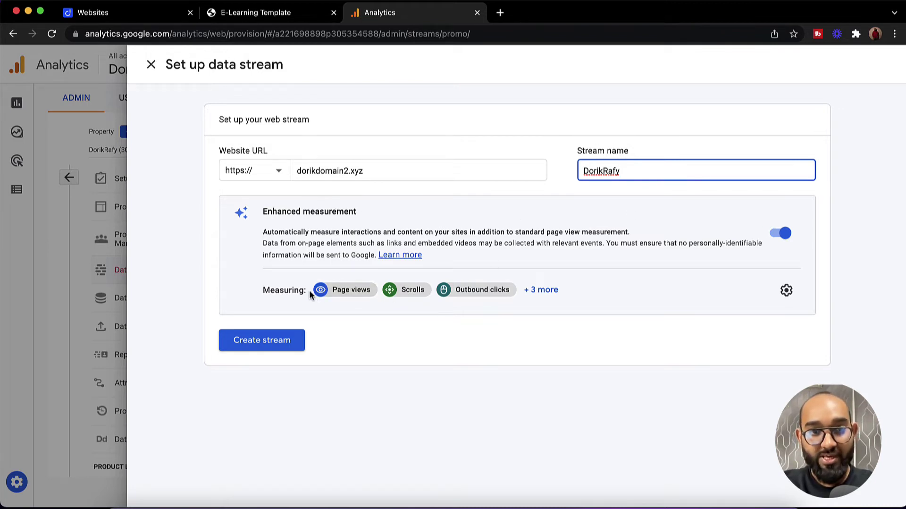
pyautogui.click(543, 289)
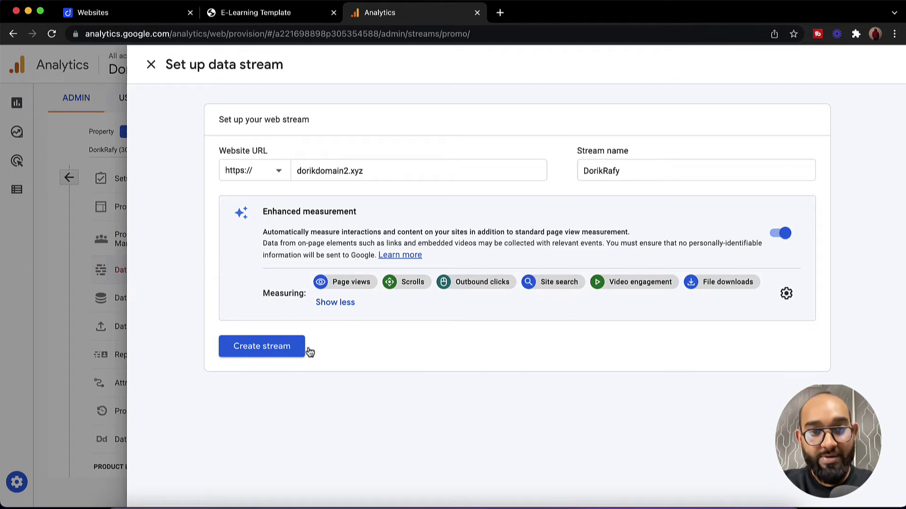
pyautogui.click(282, 347)
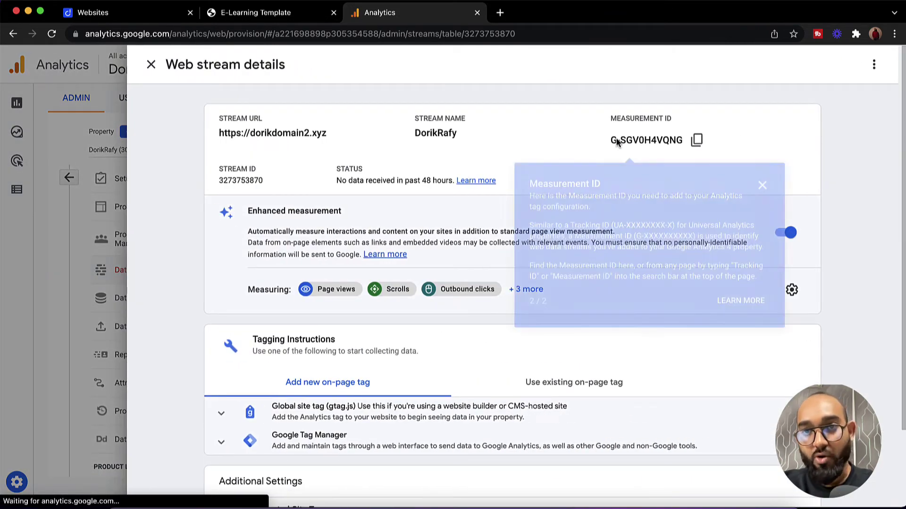
# Dismiss the tip and copy the DorikRafy stream's Measurement ID.
pyautogui.click(763, 184)
pyautogui.click(702, 145)
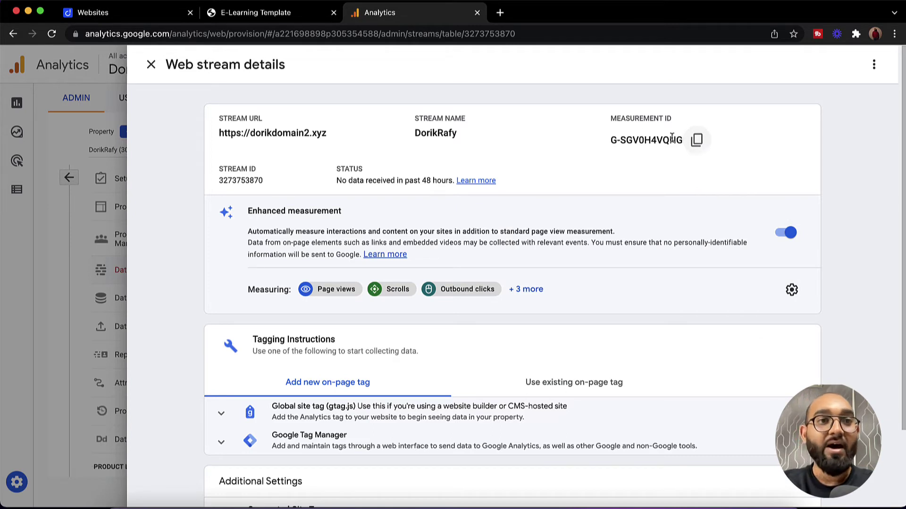
# Paste the Measurement ID into the Google Analytics ID field in Dorik's Integrations settings.
pyautogui.click(150, 22)
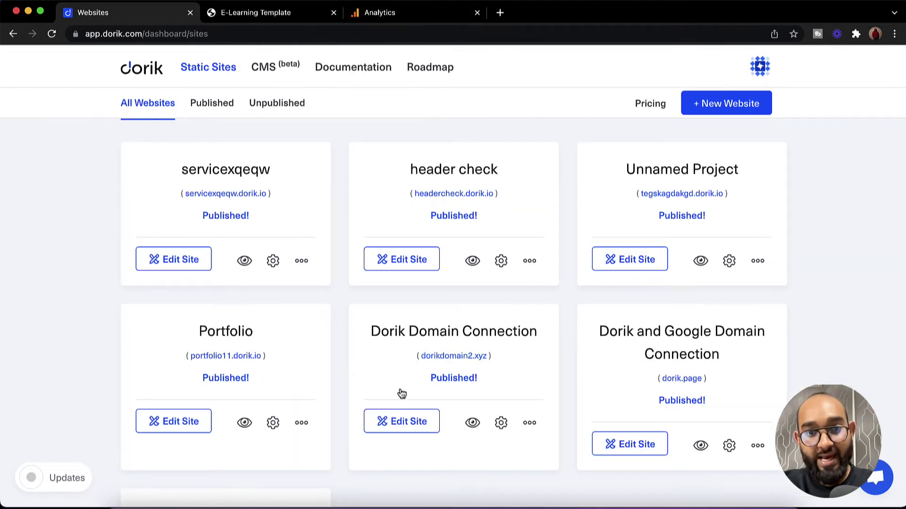
pyautogui.click(387, 427)
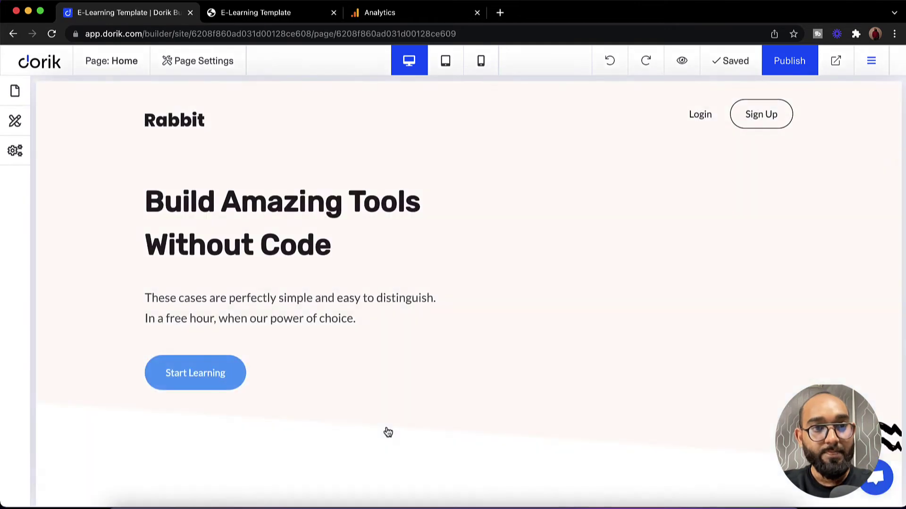
pyautogui.click(15, 152)
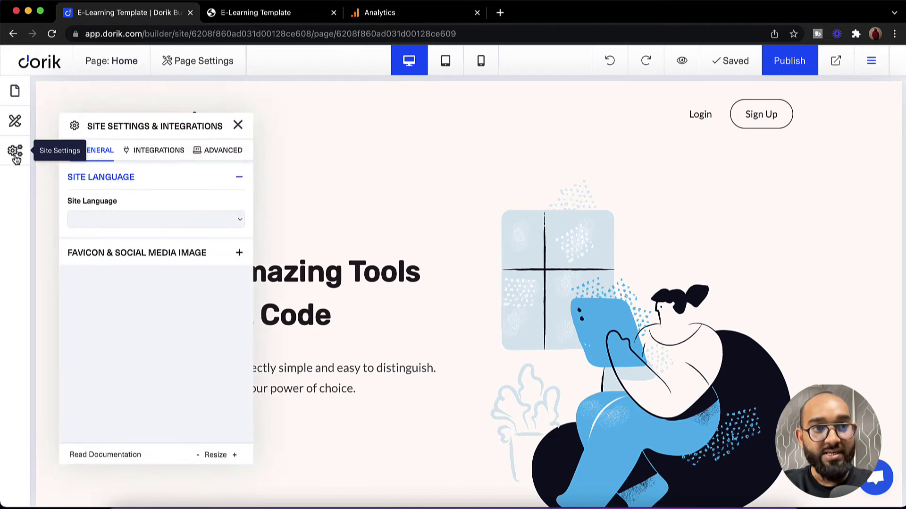
pyautogui.click(151, 156)
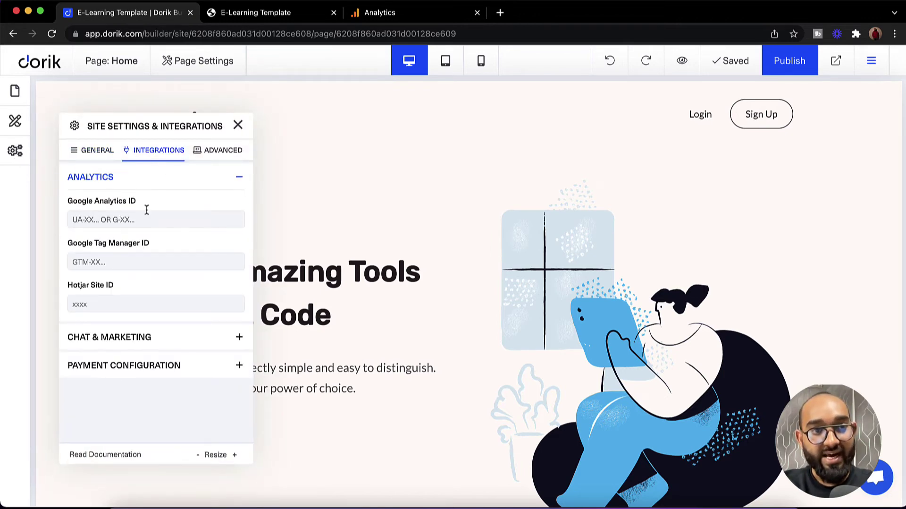
pyautogui.click(130, 220)
pyautogui.rightClick(130, 220)
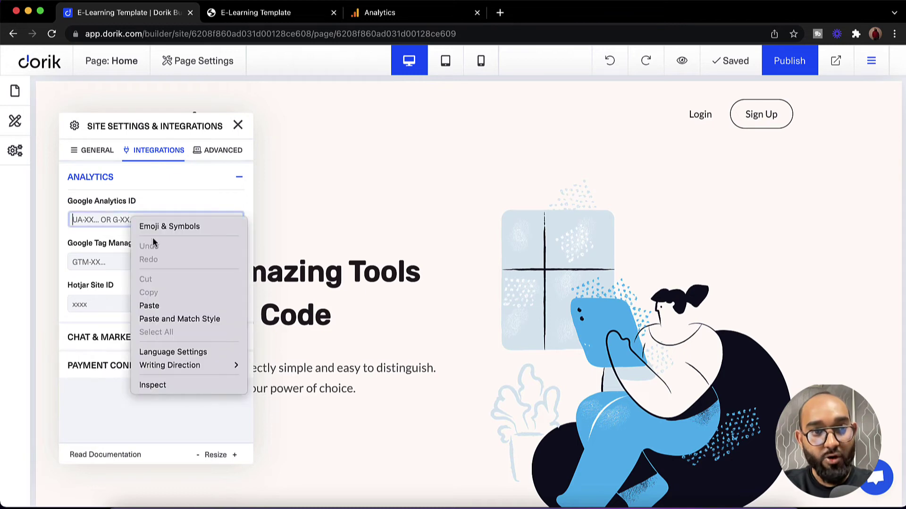
pyautogui.click(151, 305)
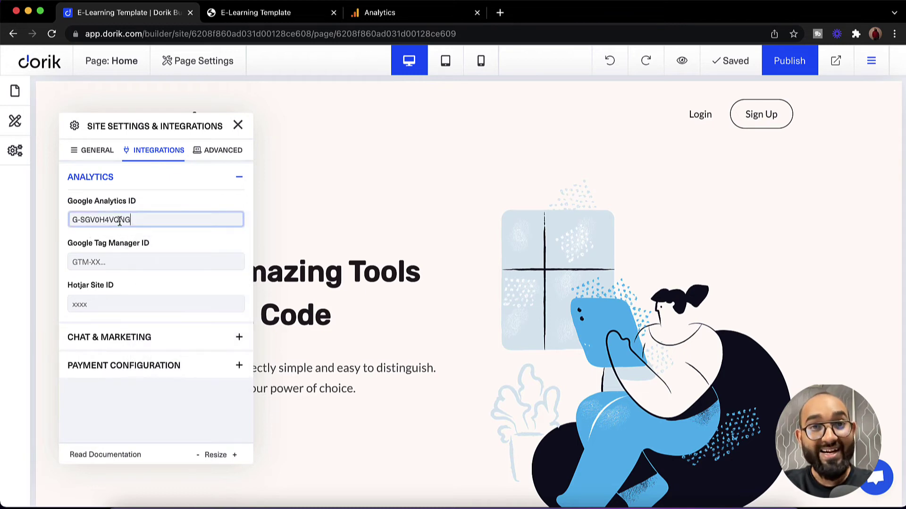
# Publish the Dorik site, then close the stream details and go to Analytics reports.
pyautogui.click(238, 125)
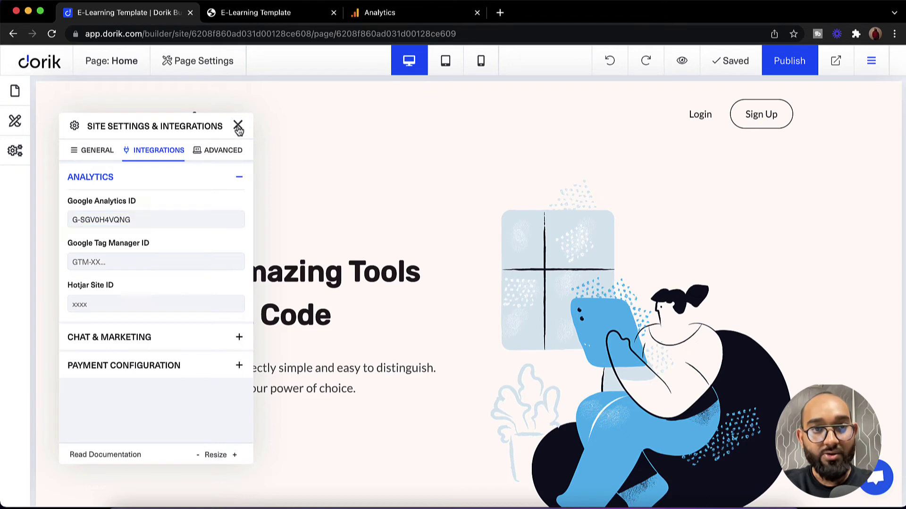
pyautogui.click(782, 68)
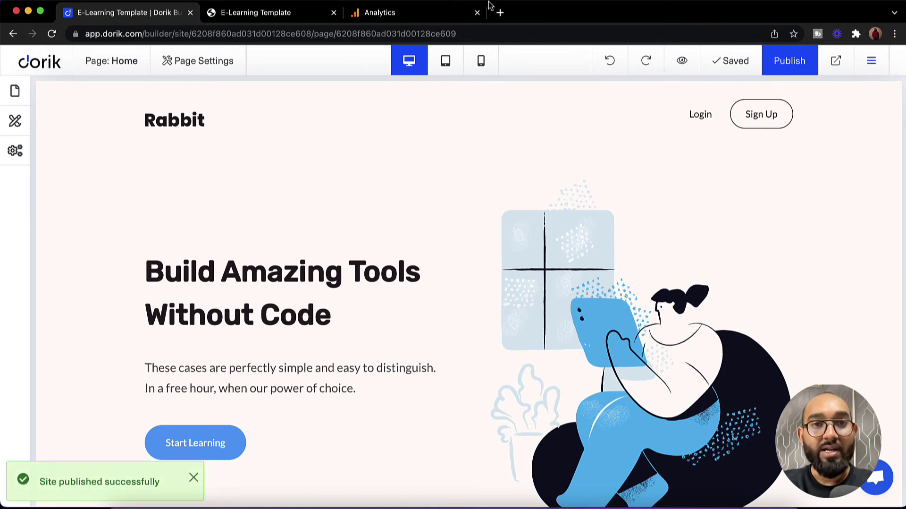
pyautogui.click(435, 16)
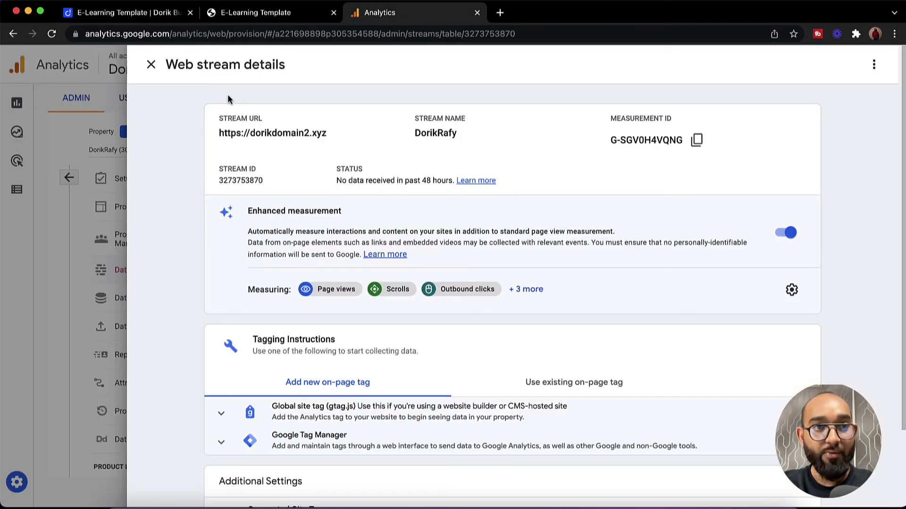
pyautogui.click(151, 64)
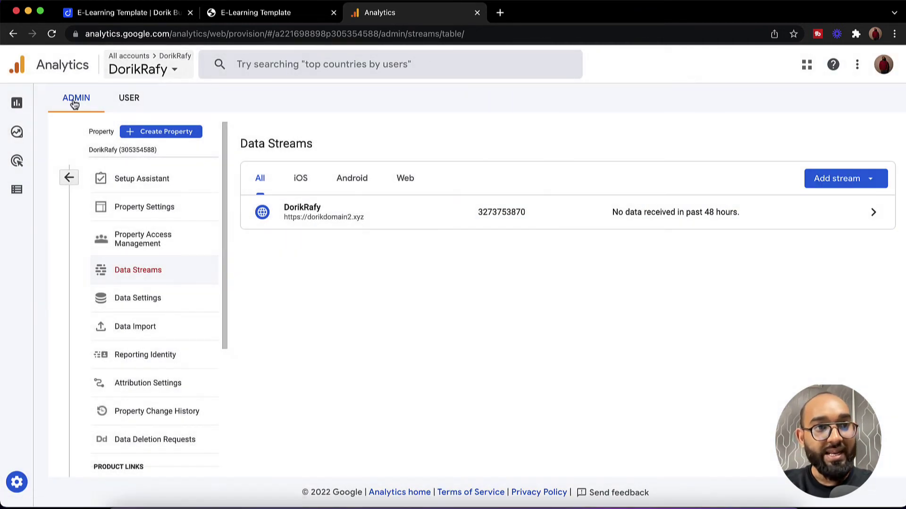
pyautogui.click(24, 111)
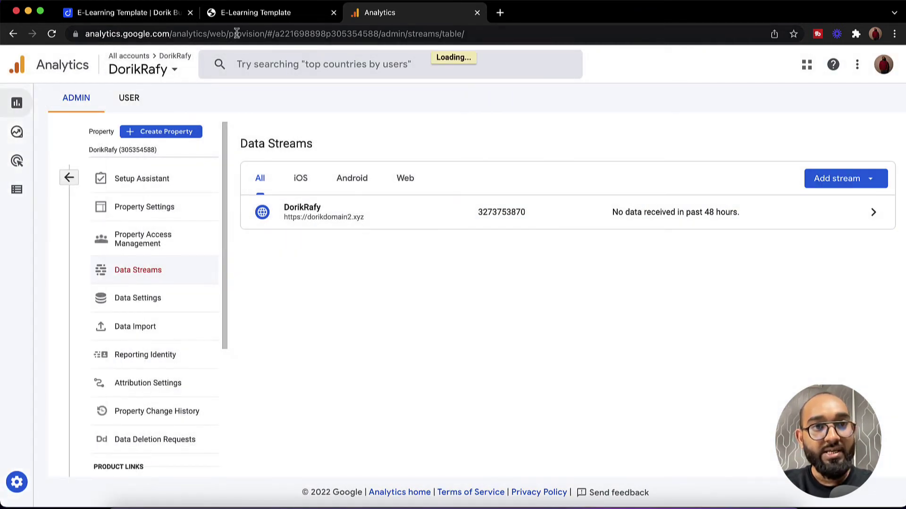
pyautogui.click(256, 12)
pyautogui.click(173, 36)
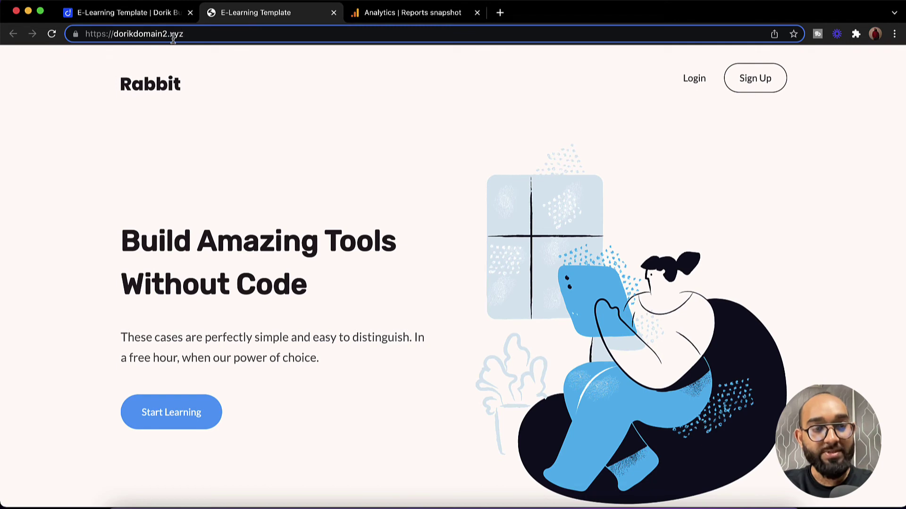
pyautogui.press('super+a')
pyautogui.press('BackSpace')
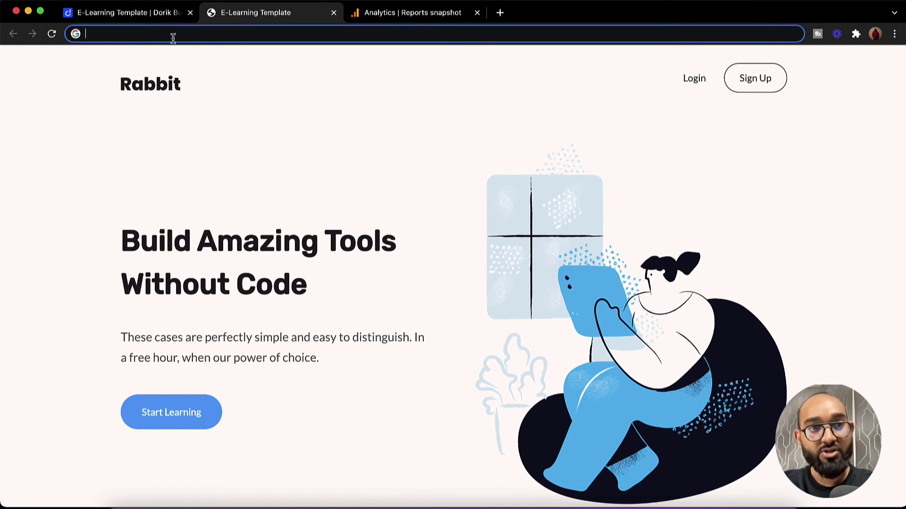
pyautogui.click(894, 34)
pyautogui.click(814, 90)
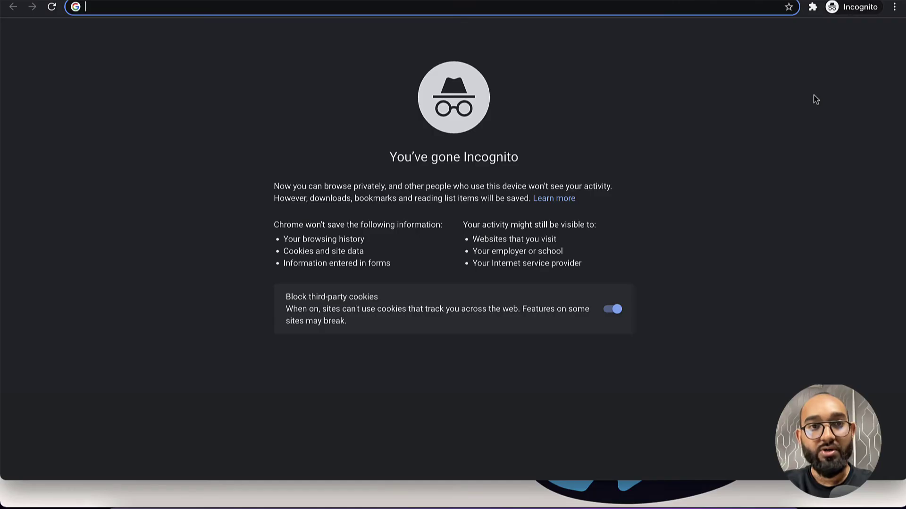
pyautogui.press('super+v')
pyautogui.press('Return')
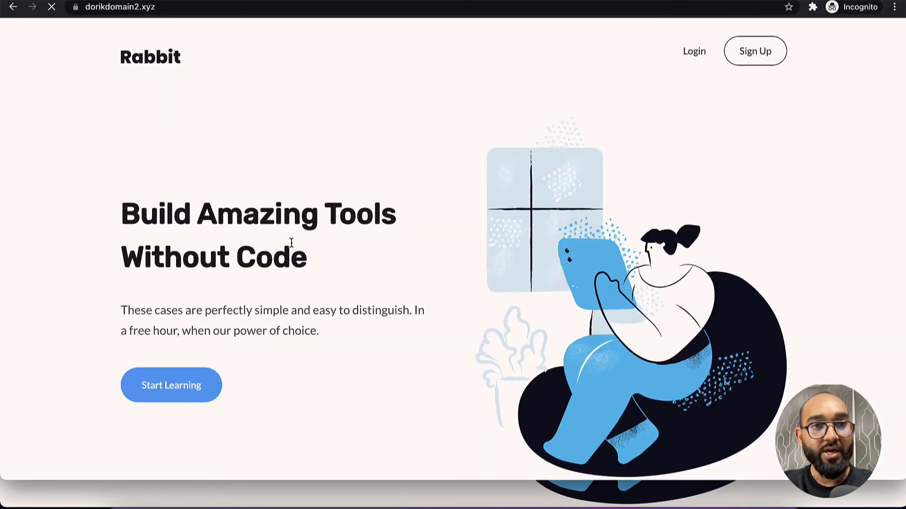
pyautogui.scroll(-12, 291, 241)
pyautogui.scroll(10, 291, 242)
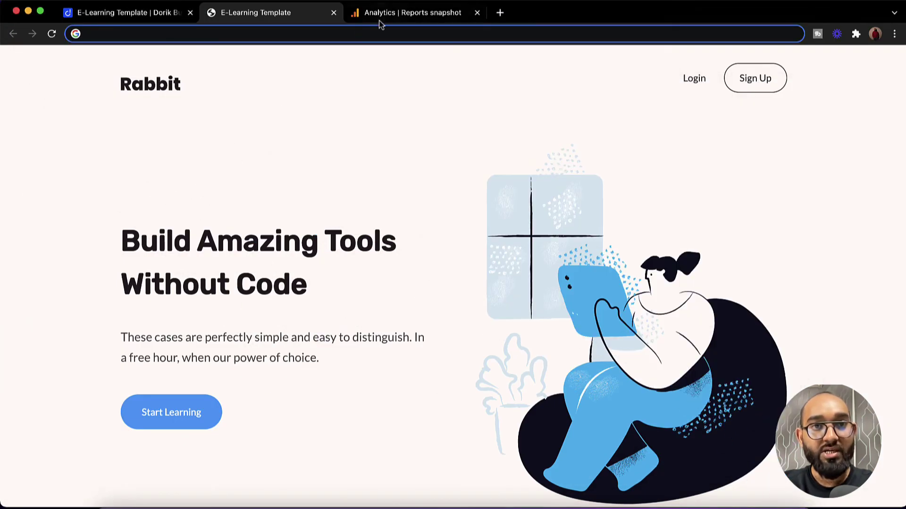
# Open the Realtime report in Google Analytics and reload it to look for the test visitor.
pyautogui.click(381, 19)
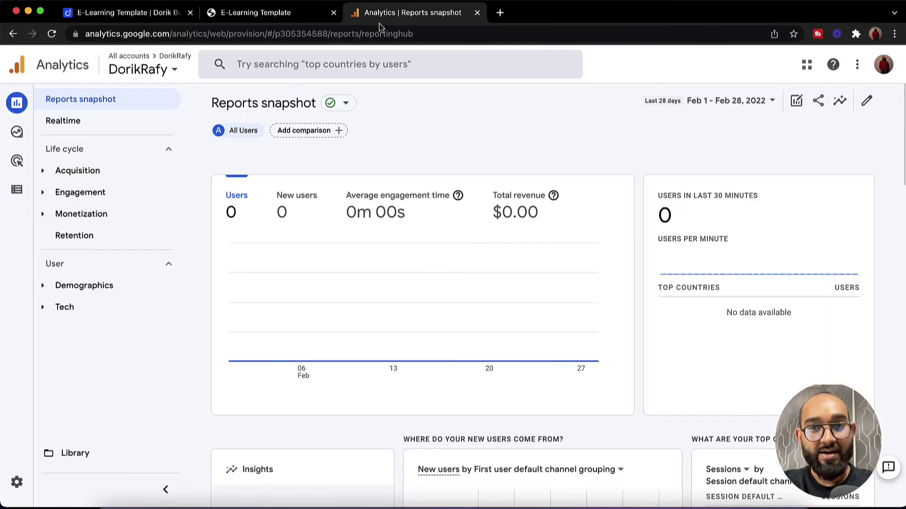
pyautogui.scroll(-4, 360, 218)
pyautogui.scroll(-10, 347, 240)
pyautogui.scroll(10, 347, 240)
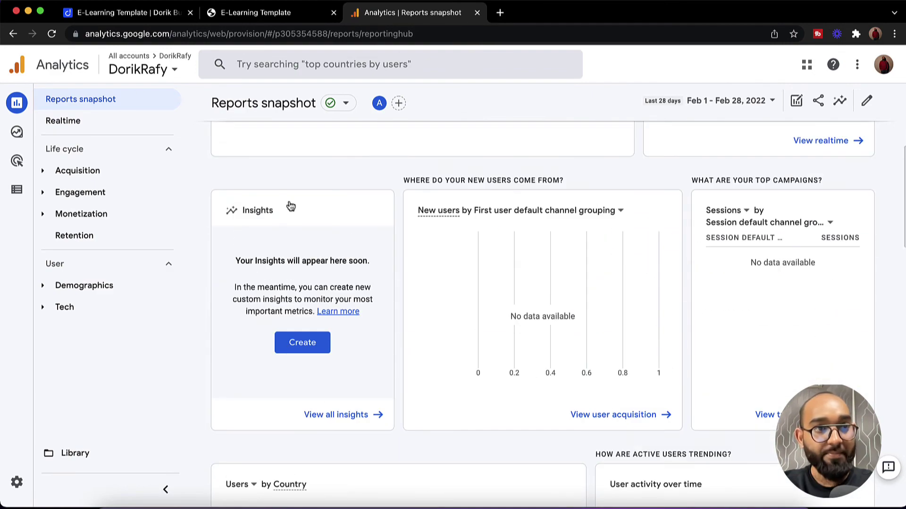
pyautogui.click(94, 128)
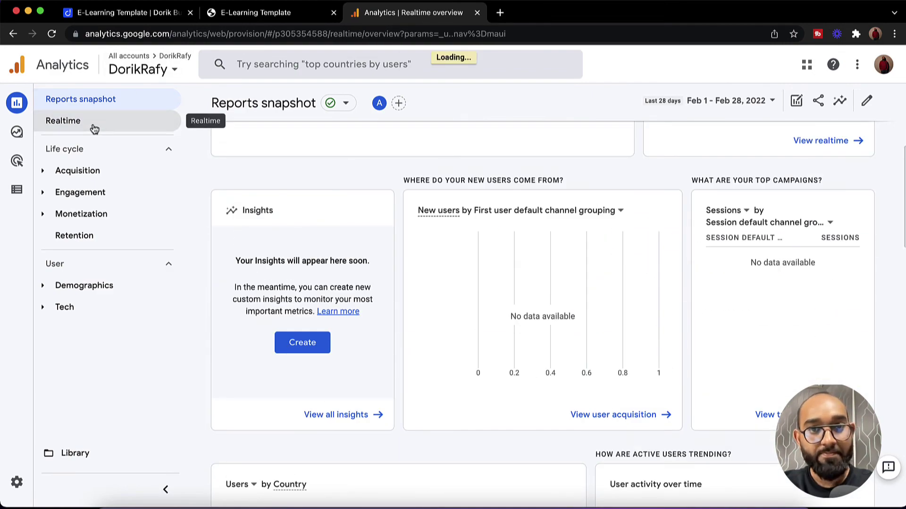
pyautogui.scroll(-6, 301, 332)
pyautogui.scroll(-2, 302, 333)
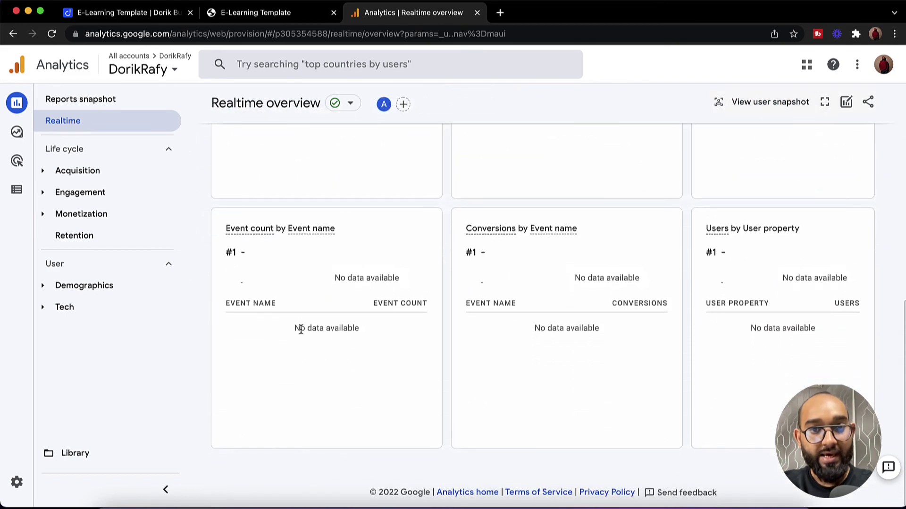
pyautogui.scroll(8, 300, 329)
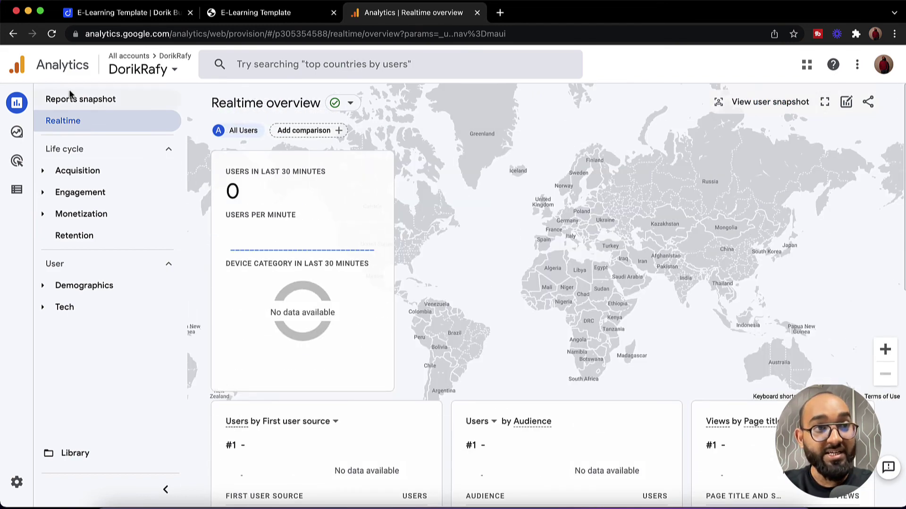
pyautogui.click(51, 41)
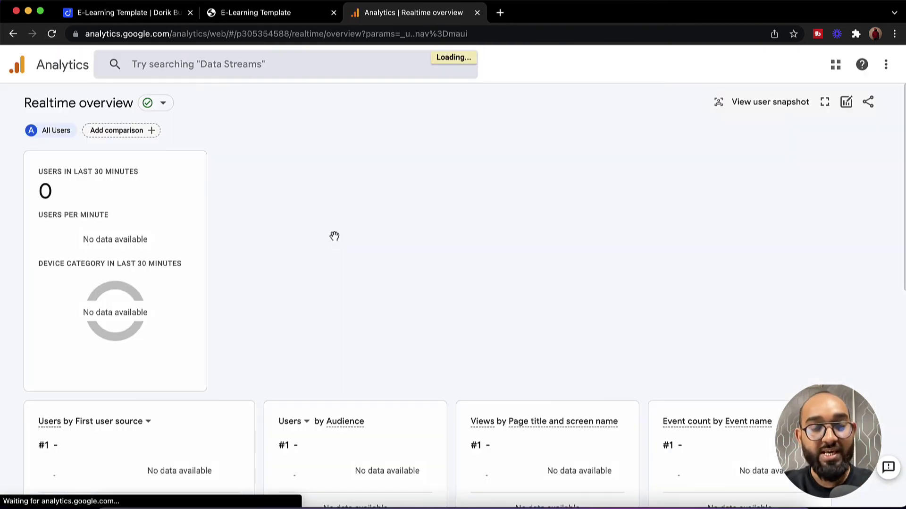
pyautogui.scroll(-4, 334, 302)
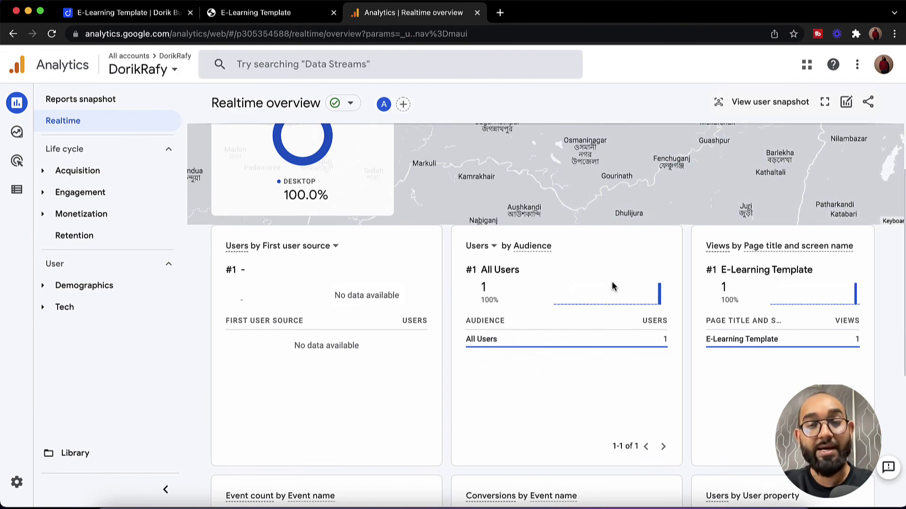
pyautogui.moveTo(613, 287)
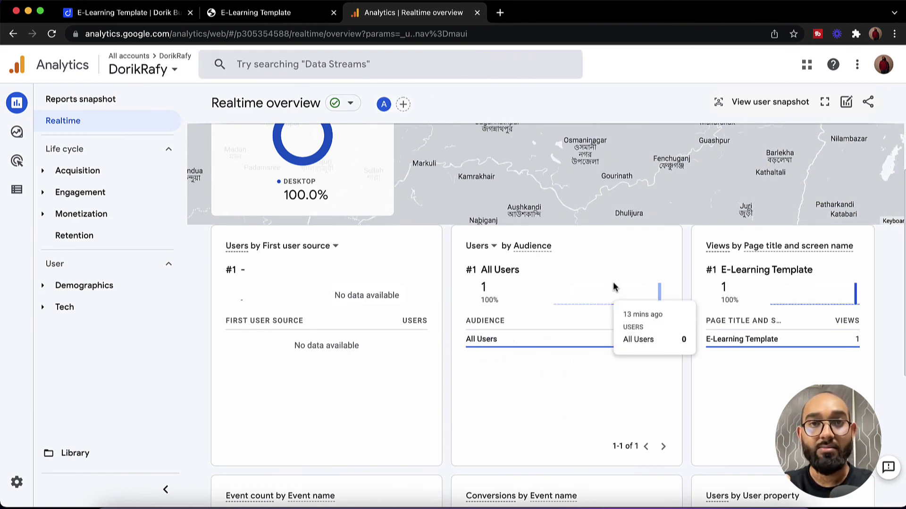
pyautogui.moveTo(659, 300)
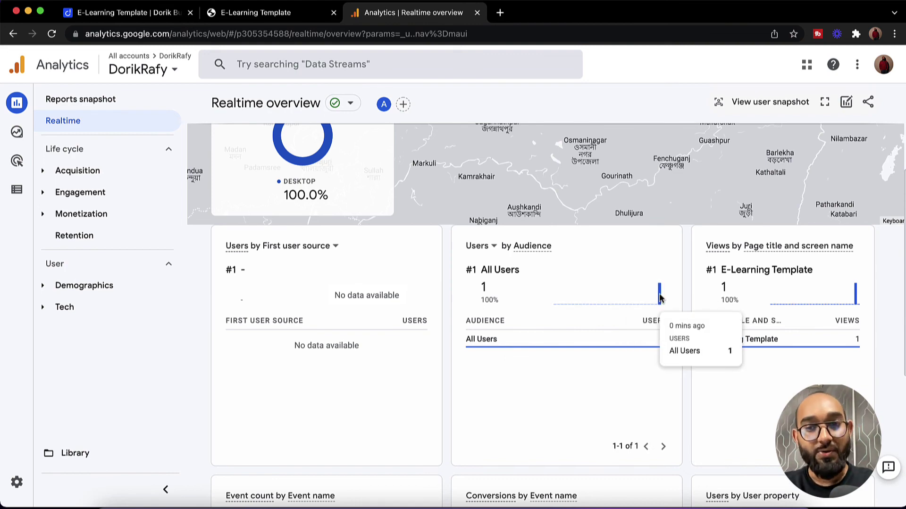